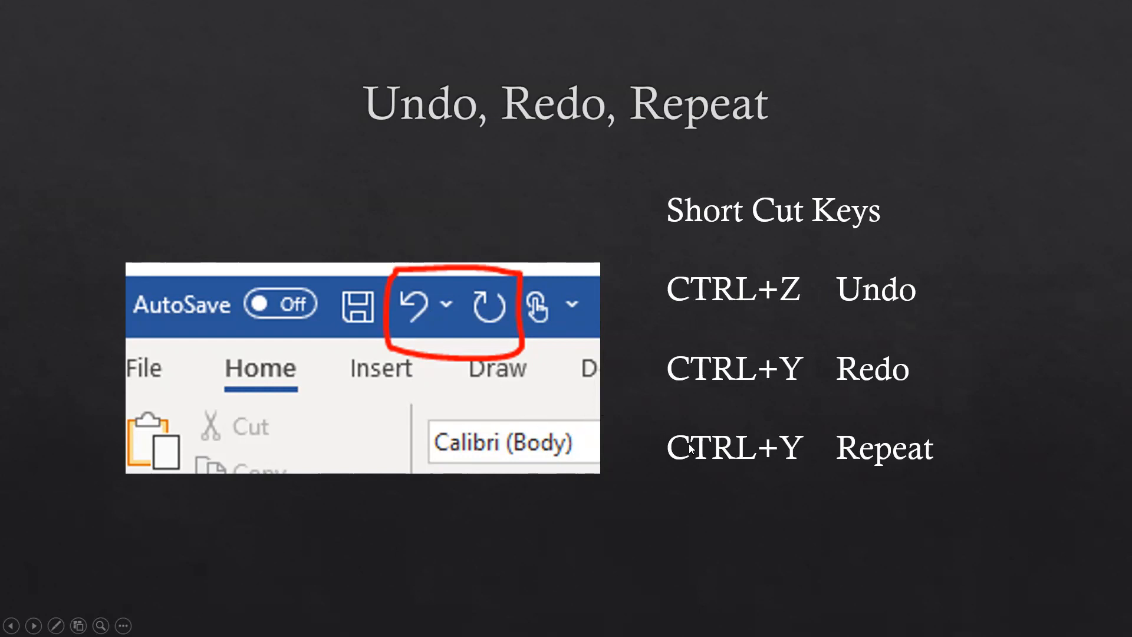
Step: Advance the slide show from Undo, Redo, Repeat through the Activity slide to the Fonts slide, and end the show
left_click(633, 439)
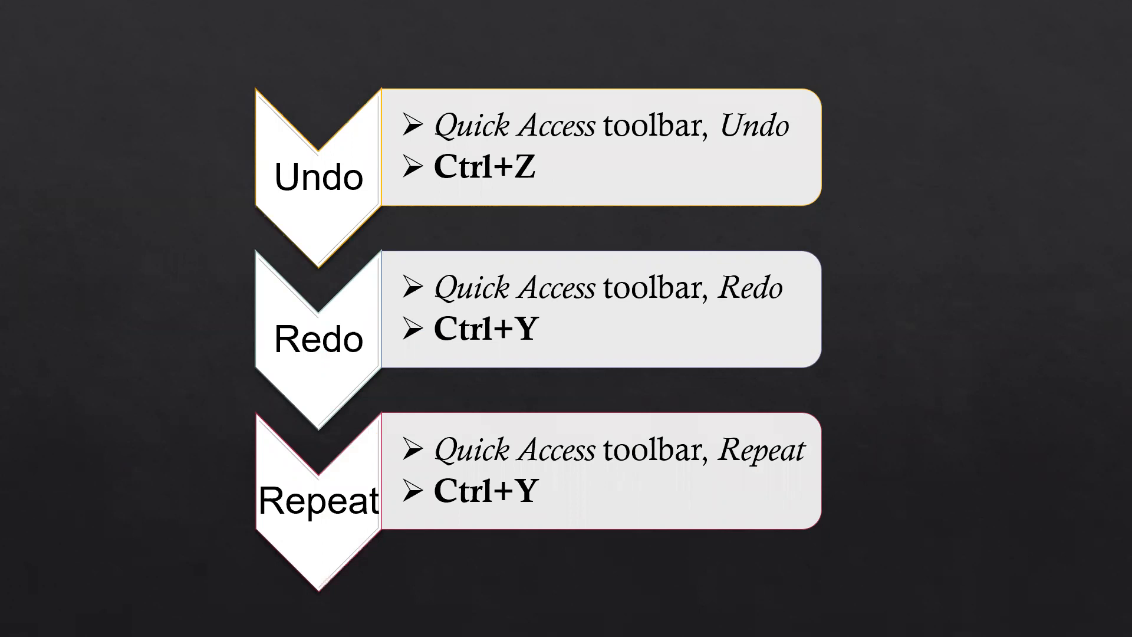
left_click(583, 355)
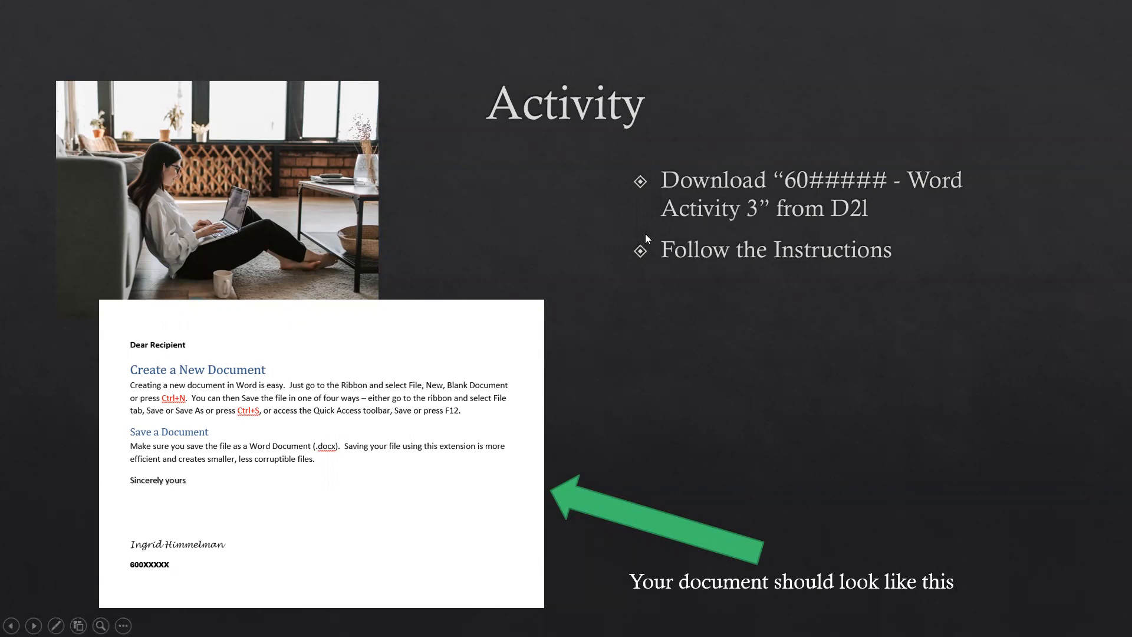
left_click(649, 267)
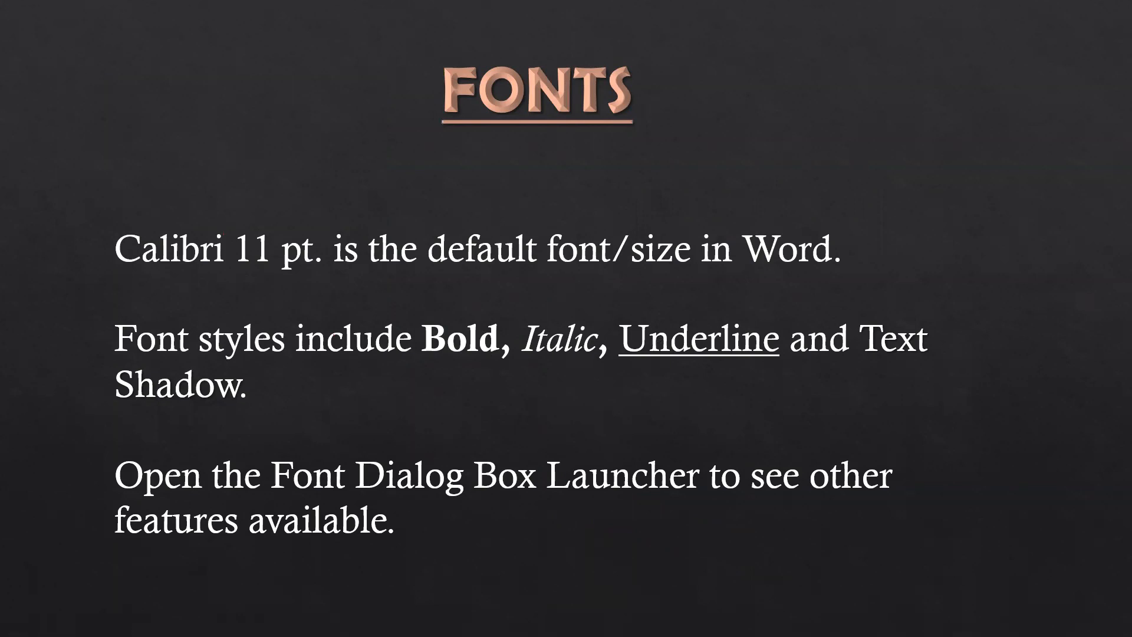
key("Escape")
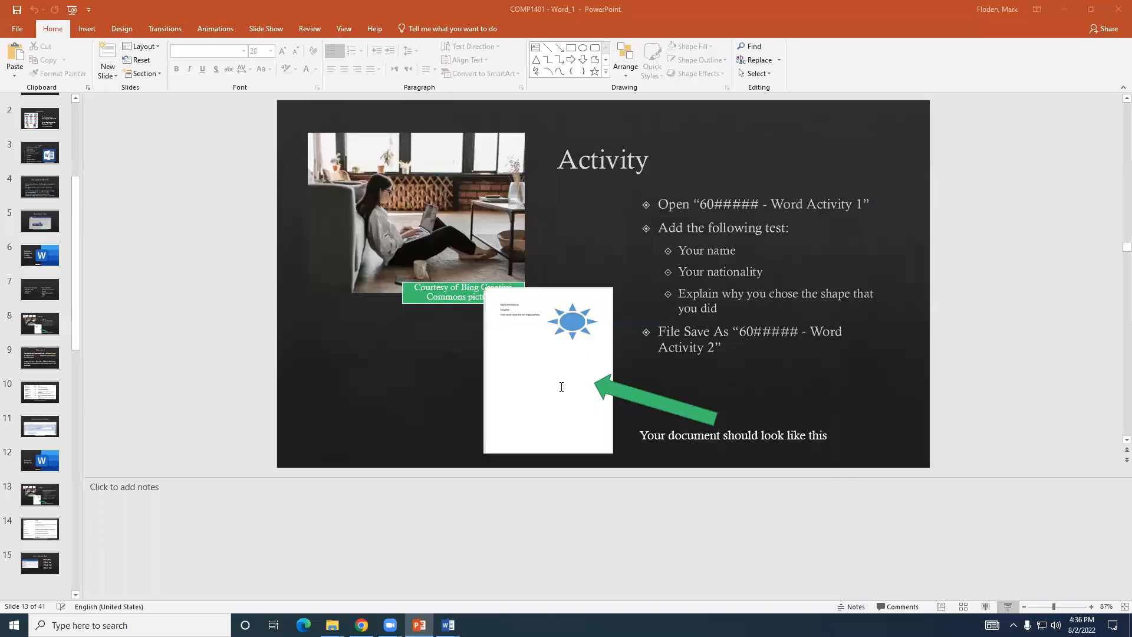
Step: Switch to Document2 in Word and make the letters "Fdsafdfd" in the first line bold, italic and underlined
left_click(448, 625)
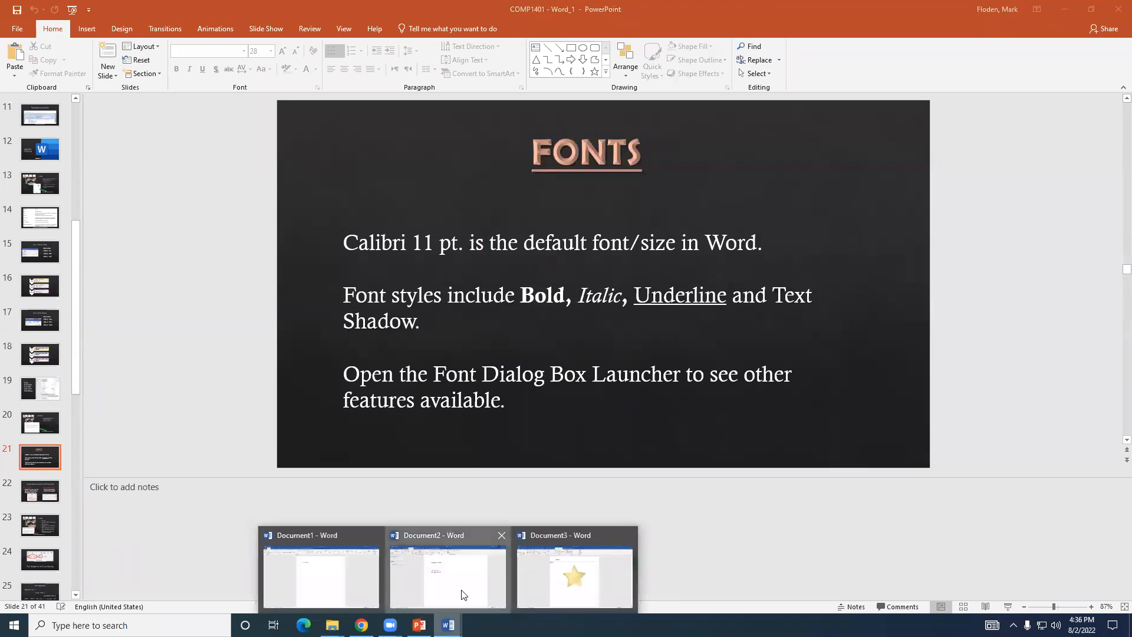
left_click(465, 594)
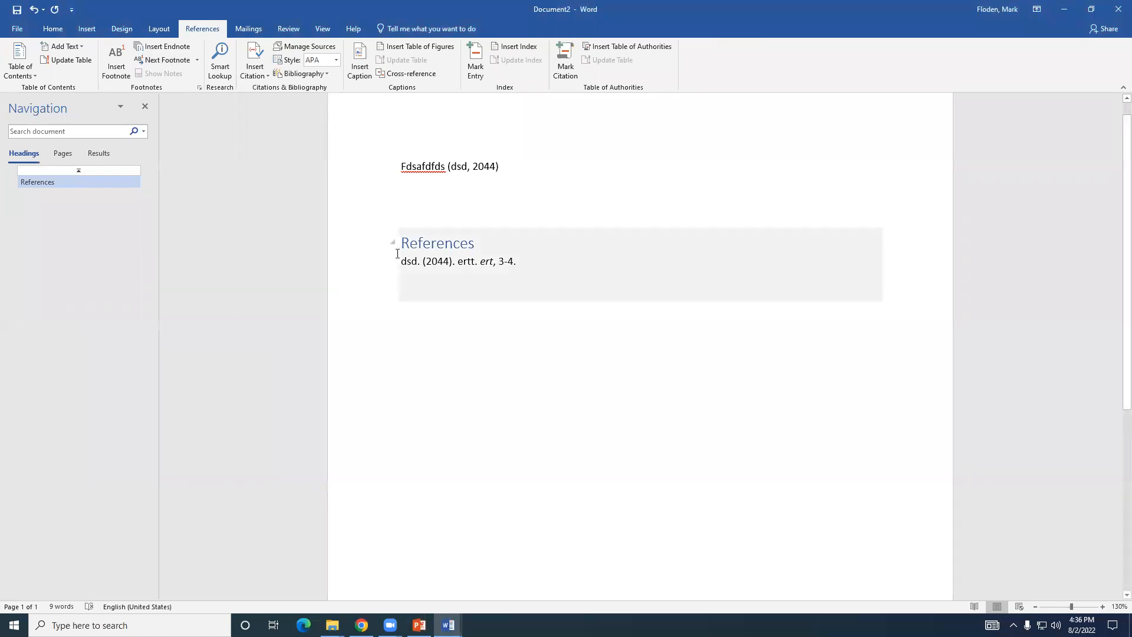
left_click_drag(401, 161, 440, 167)
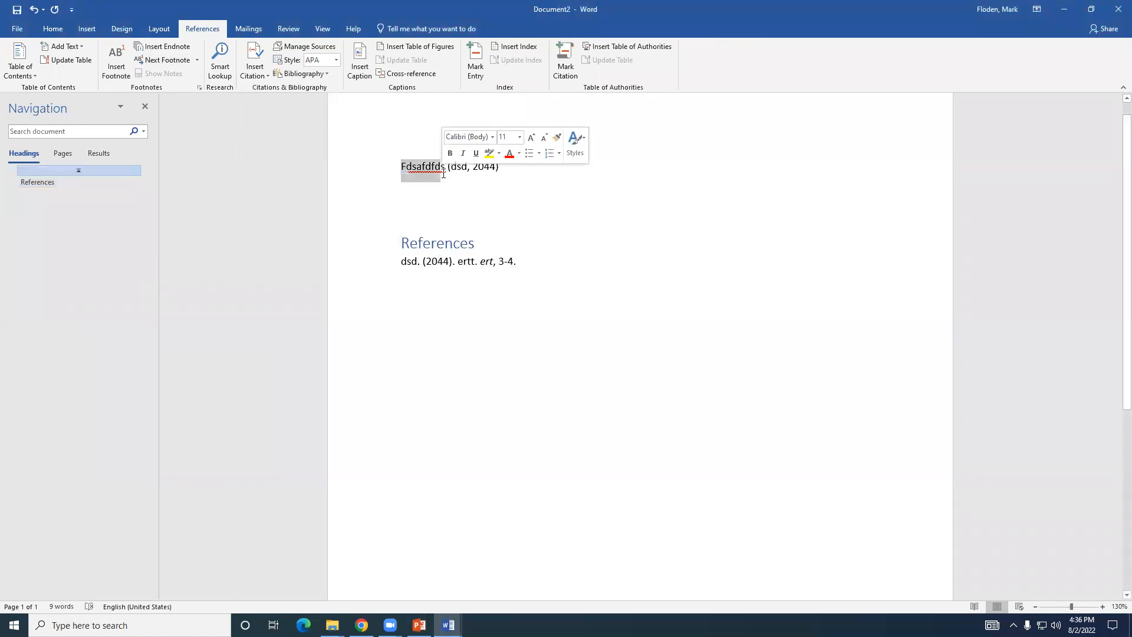
left_click(51, 32)
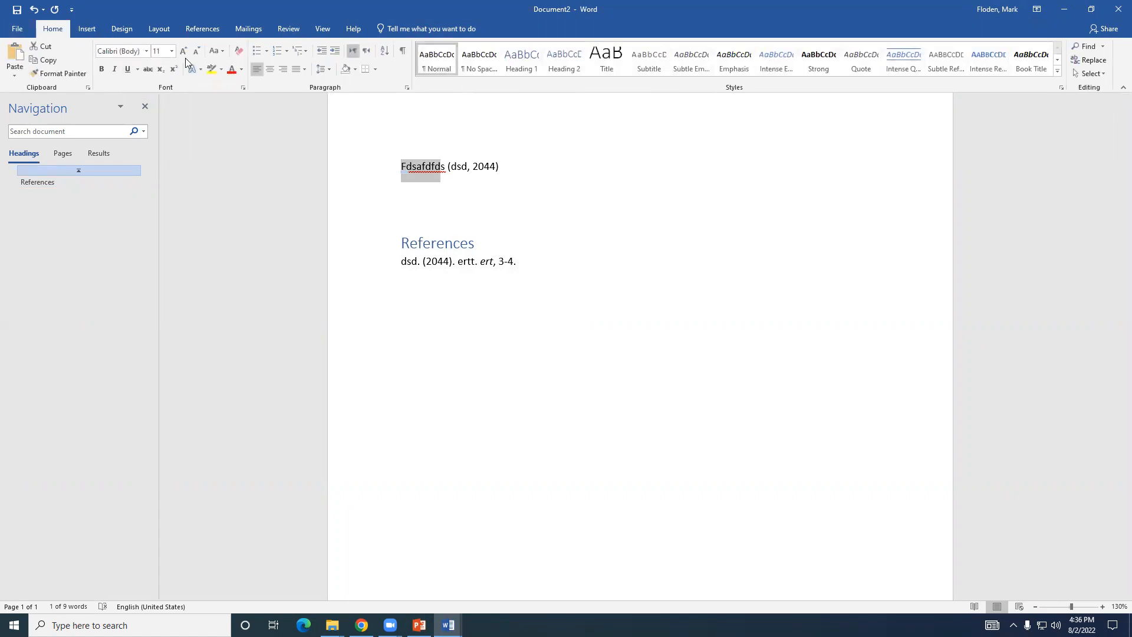
left_click(109, 69)
left_click(102, 69)
left_click(127, 68)
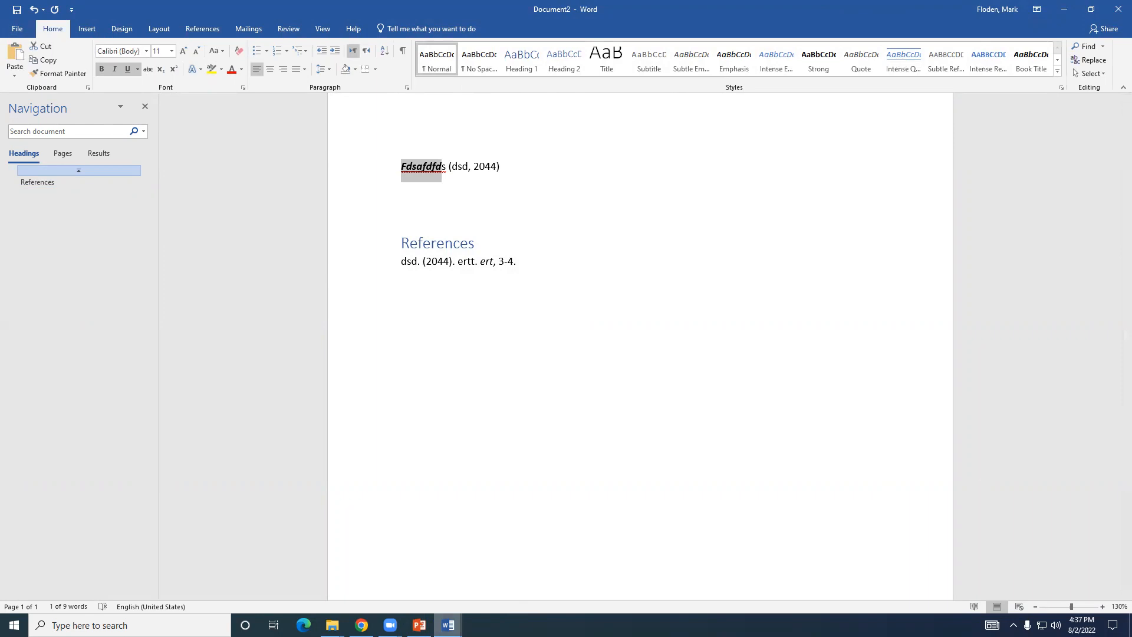
Step: Switch back to PowerPoint, resume the slide show up to Format Painter and Clear All Formatting, and end the show
left_click(419, 625)
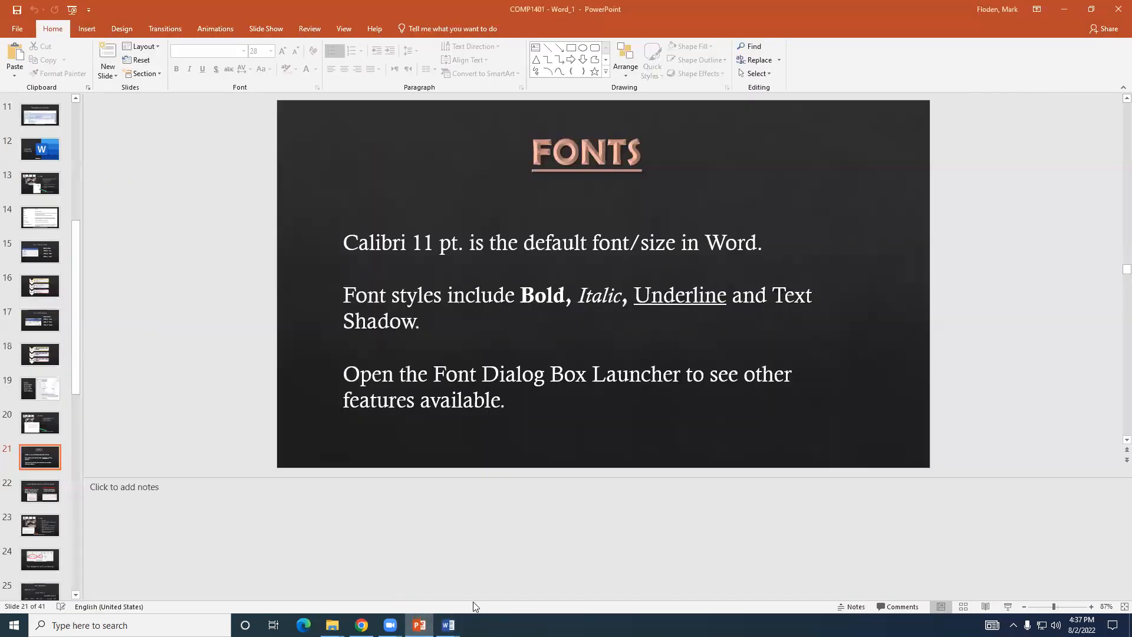
left_click(1004, 613)
left_click(1004, 614)
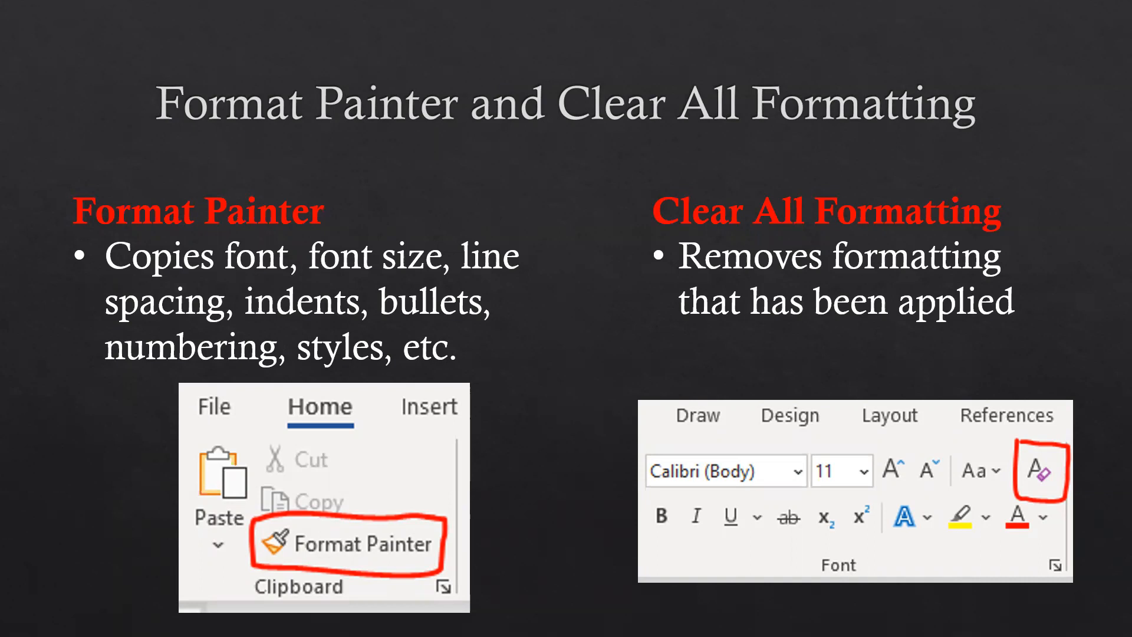
key("Escape")
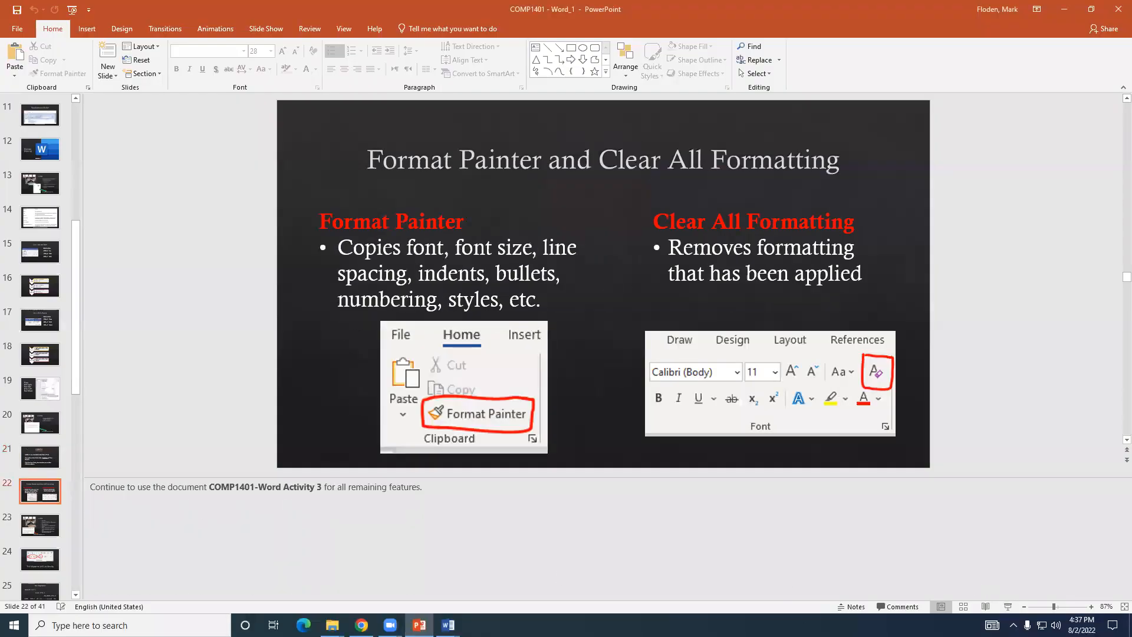
Step: Return to Document2 in Word and add the text "Eewq2weerw" two lines below the first line
left_click(448, 625)
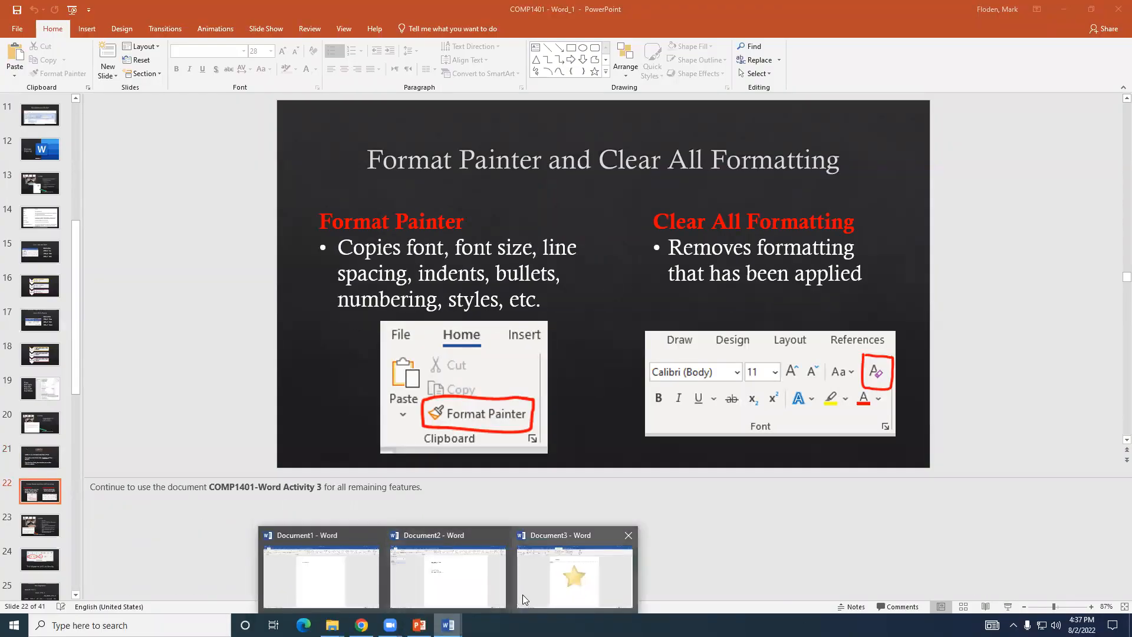
left_click(522, 594)
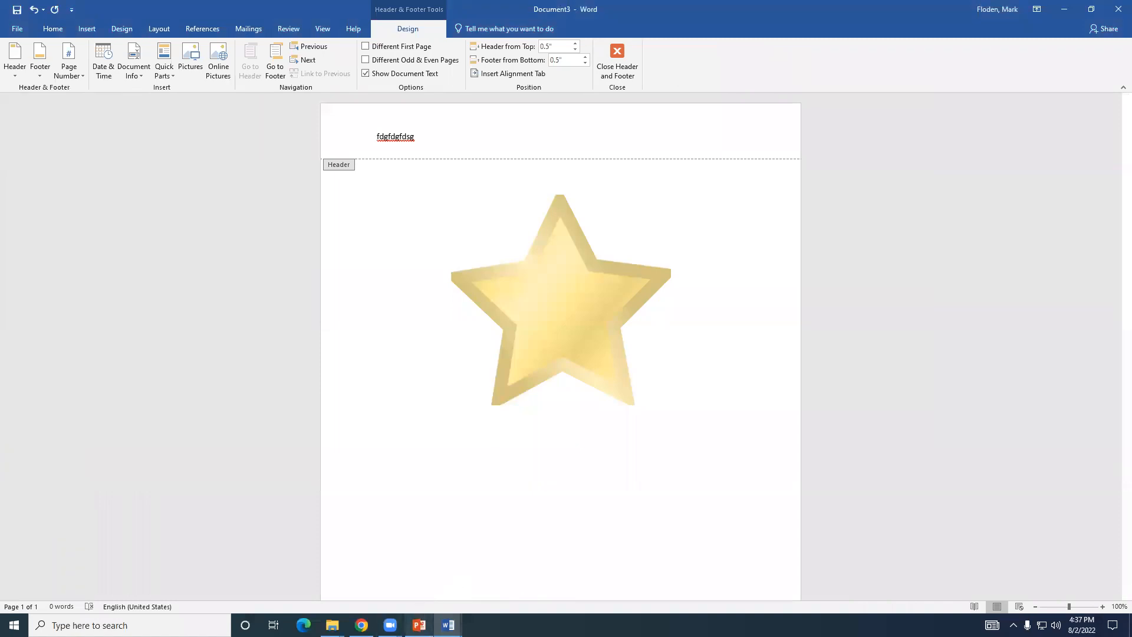
left_click(448, 625)
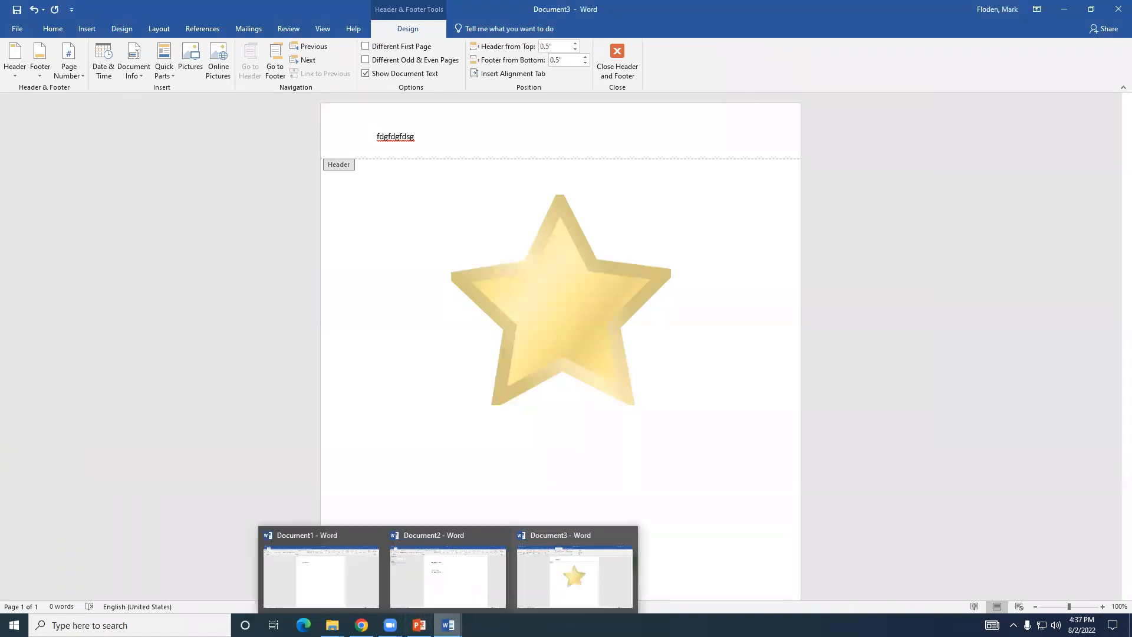
left_click(446, 589)
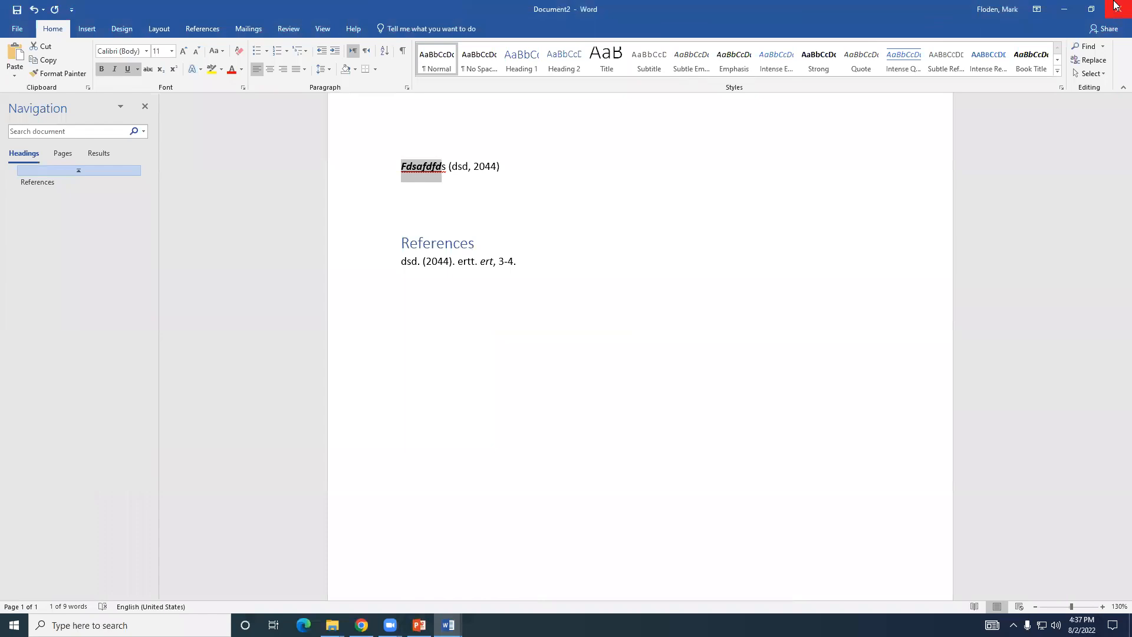
left_click(597, 169)
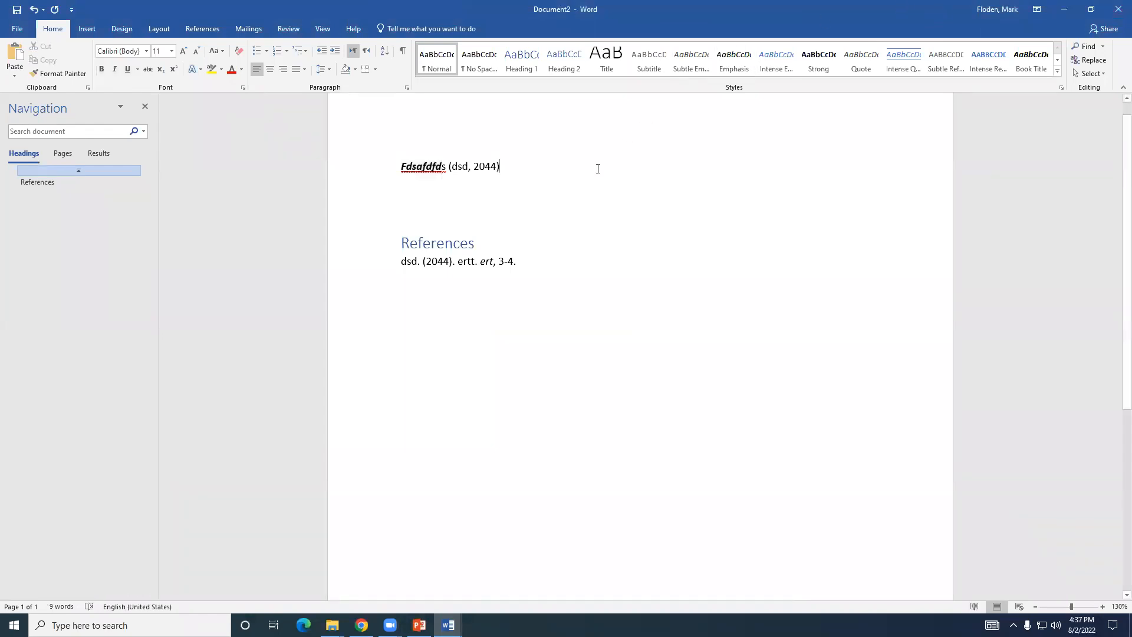
key("Return")
key("Return")
type("Eewq2weerw")
key("Return")
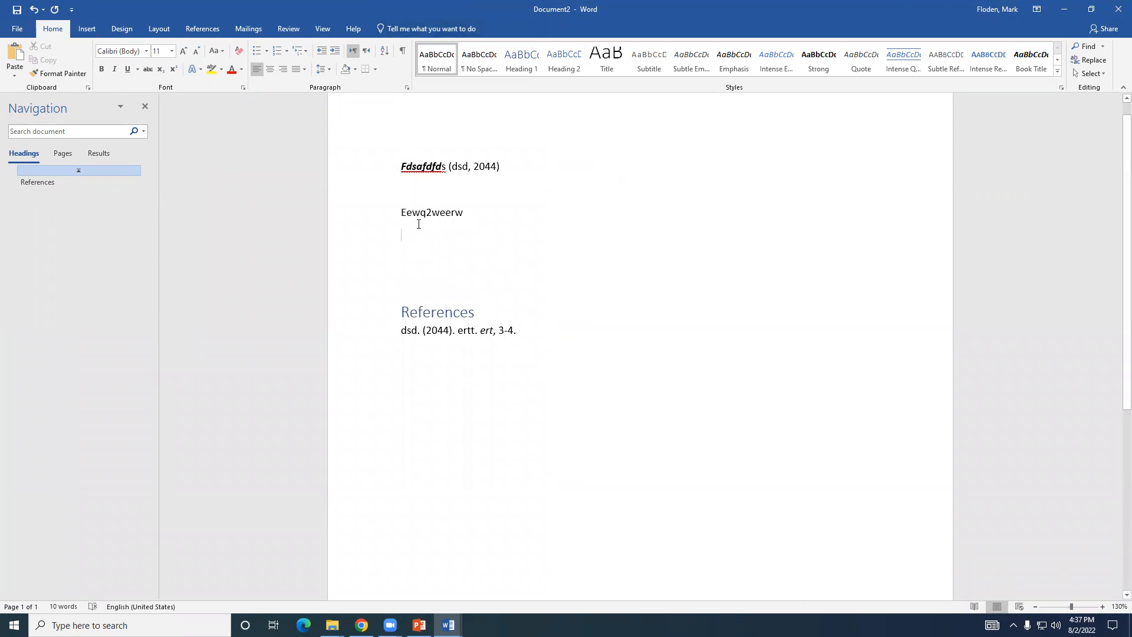
Step: Copy the formatting of "Fdsafdfds" onto the "Eewq2weerw" line with Format Painter
left_click_drag(401, 166, 444, 168)
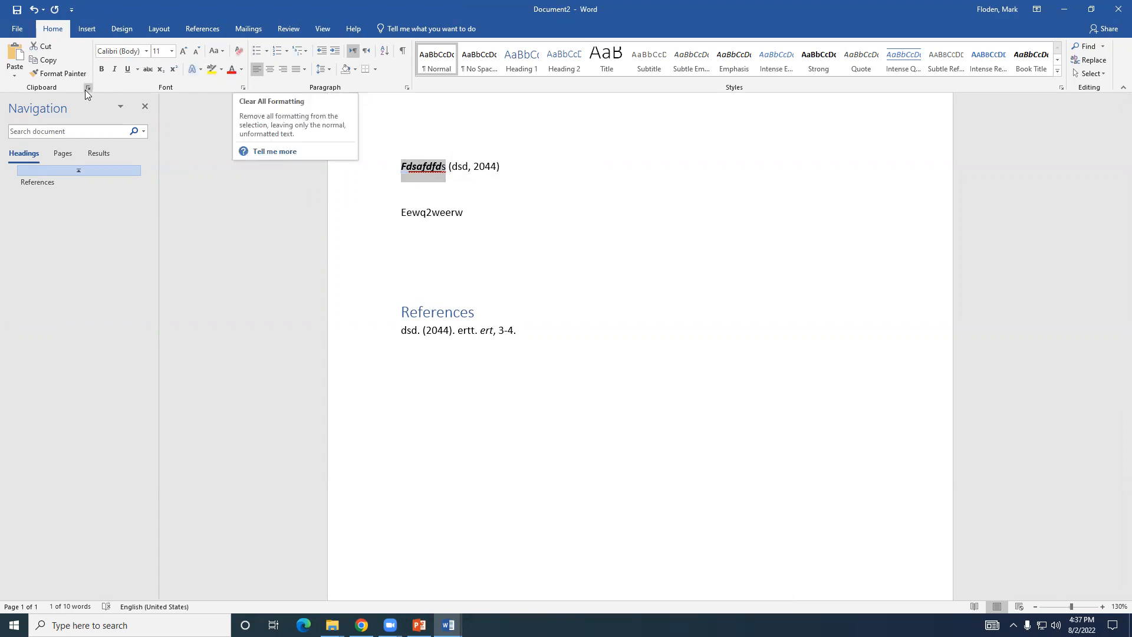
left_click(59, 72)
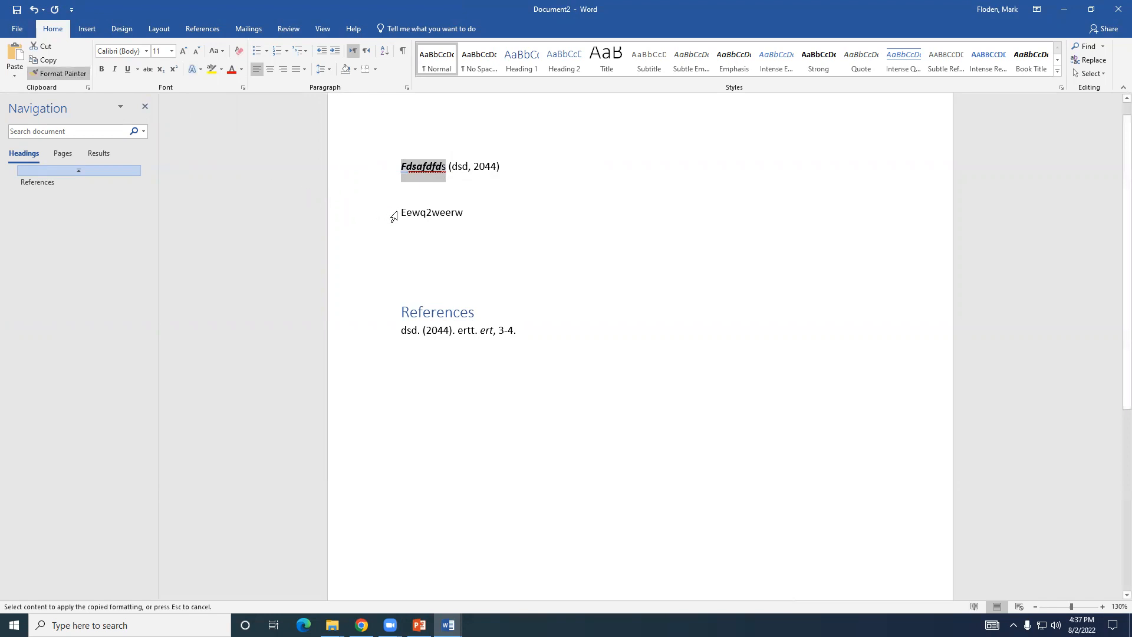
left_click_drag(394, 213, 468, 237)
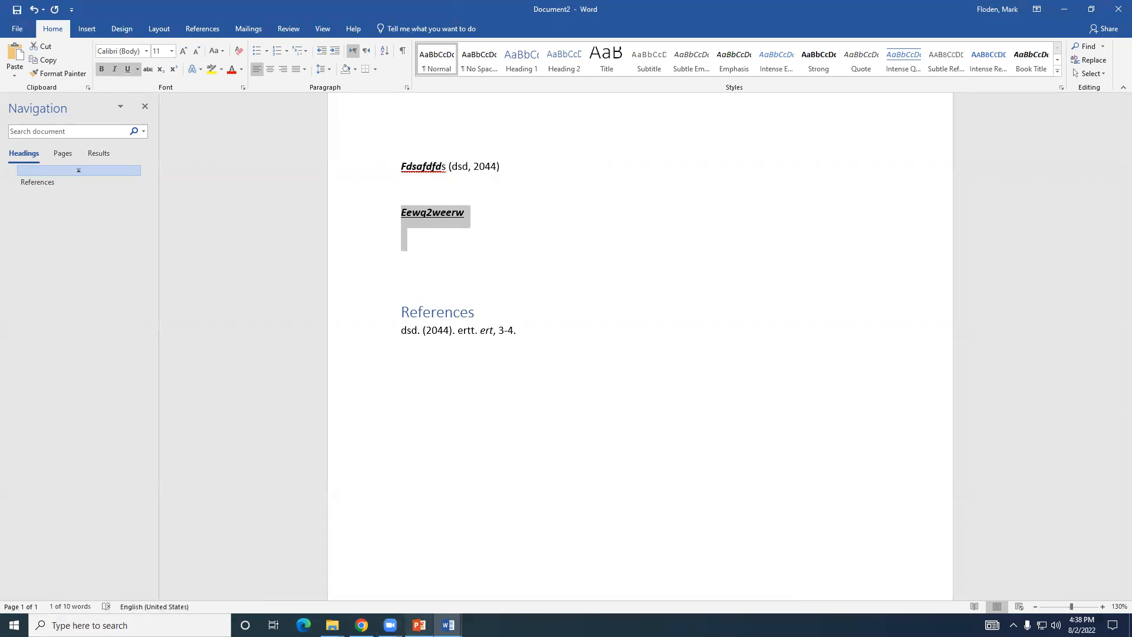
Step: Switch to PowerPoint, resume the slide show and advance past the Activity slide to Text Alignment and Line Spacing
left_click(420, 625)
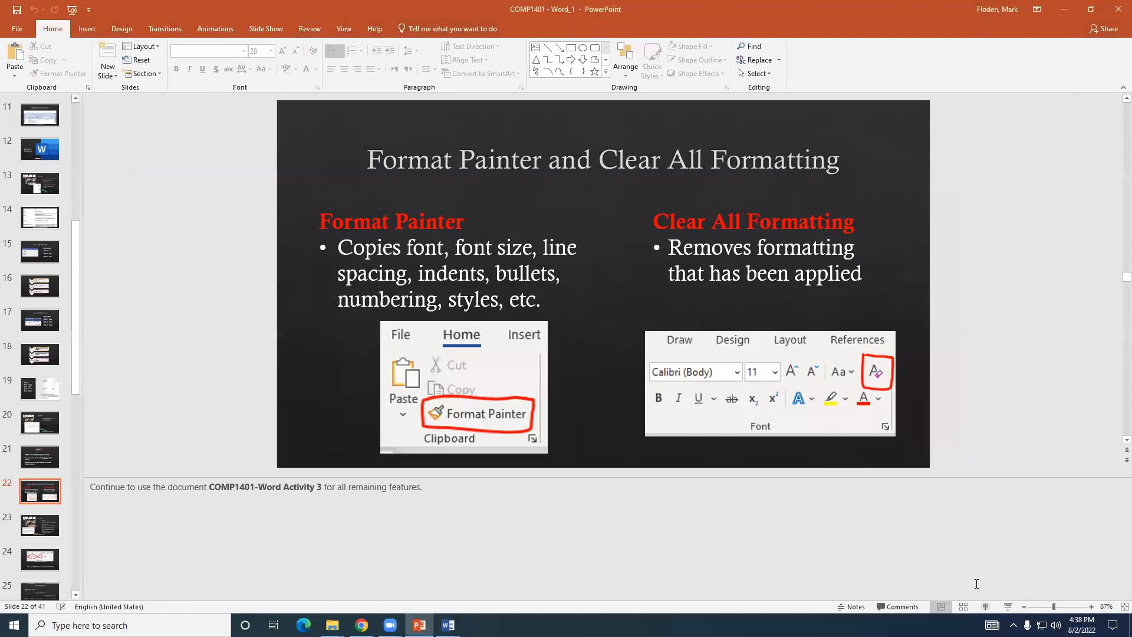
left_click(1007, 607)
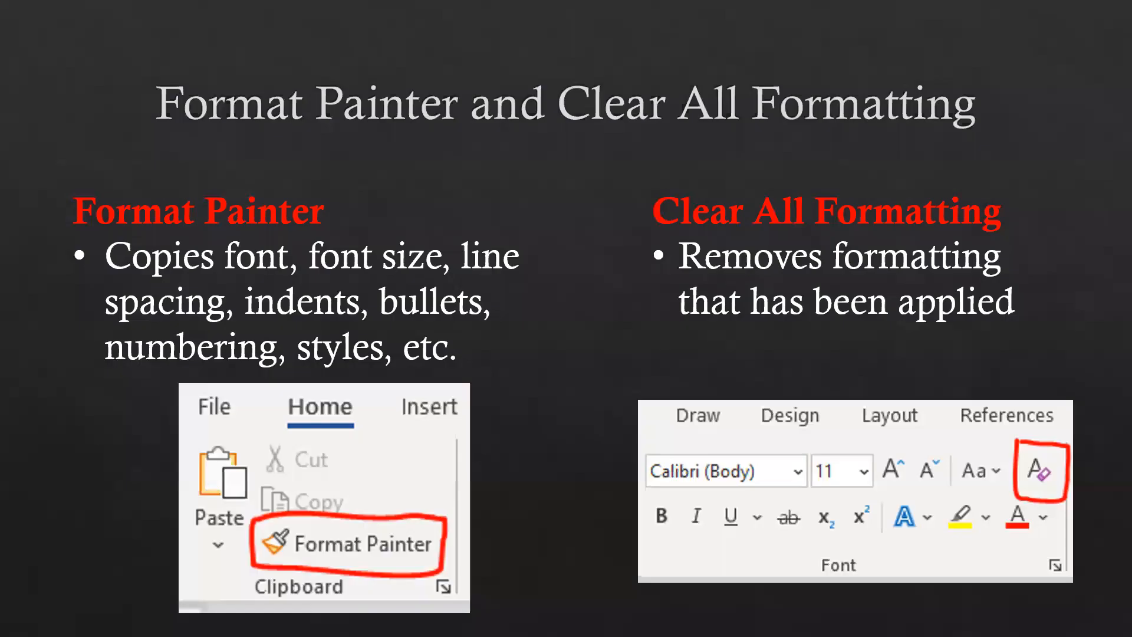
left_click(43, 382)
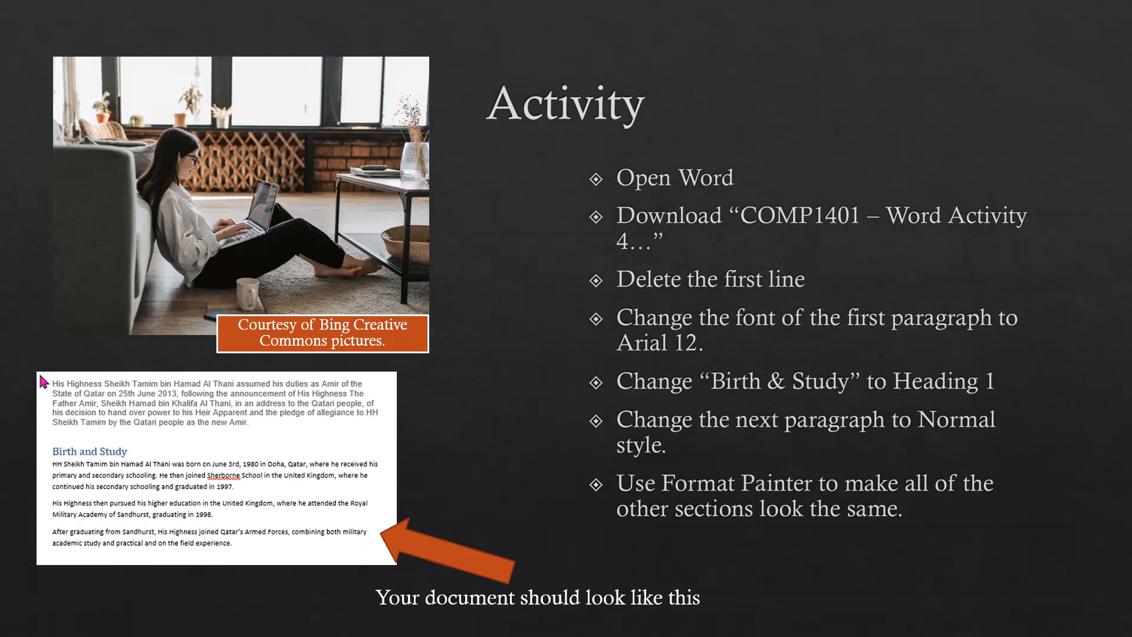
left_click(43, 382)
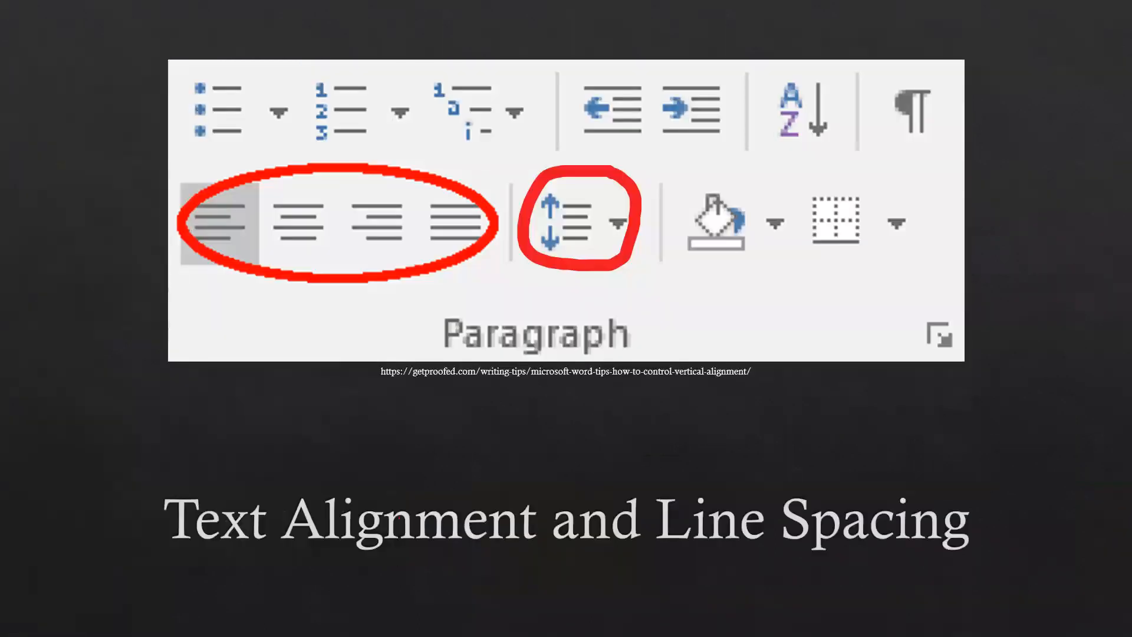
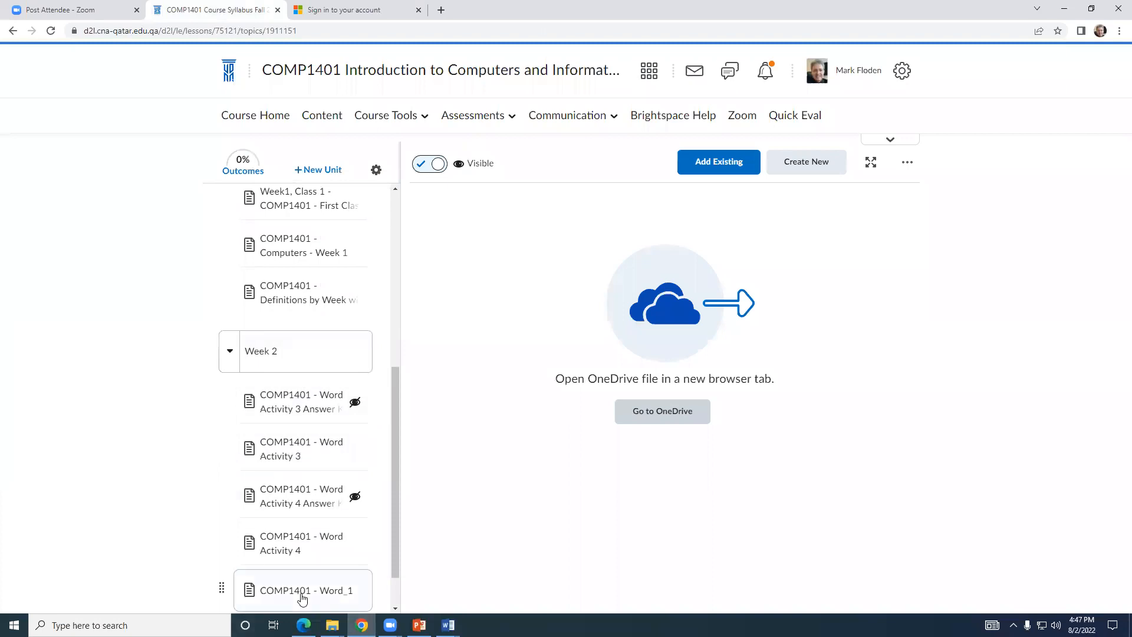
Step: From the course homepage, view COMP1401 - Word Activity 3 and the second page of COMP1401 - Word Activity 4
left_click(263, 118)
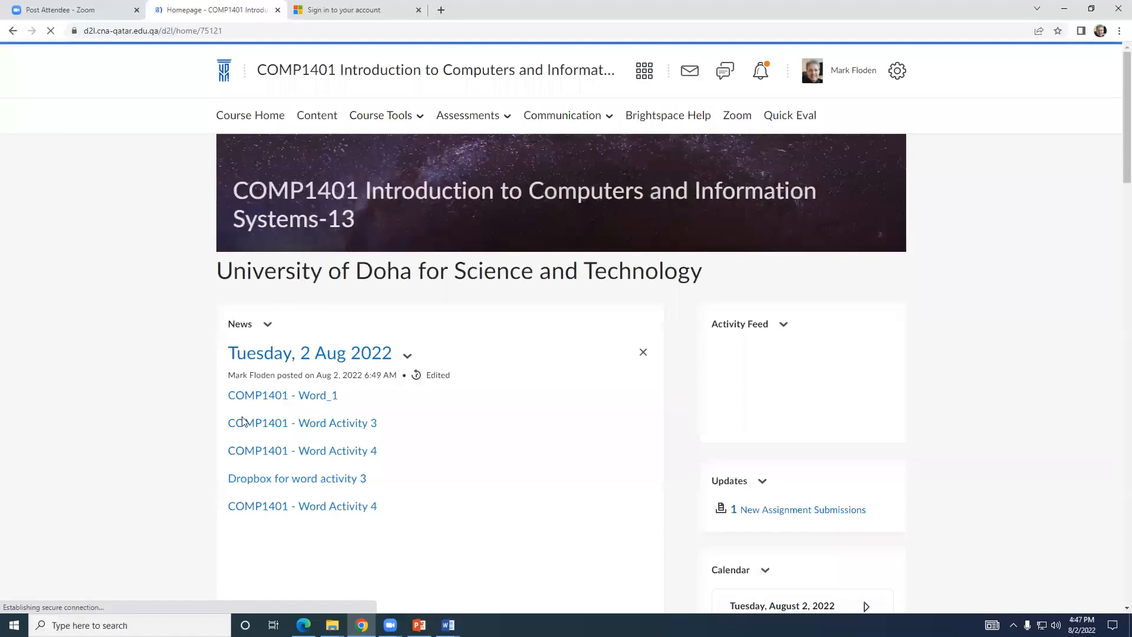
left_click(288, 429)
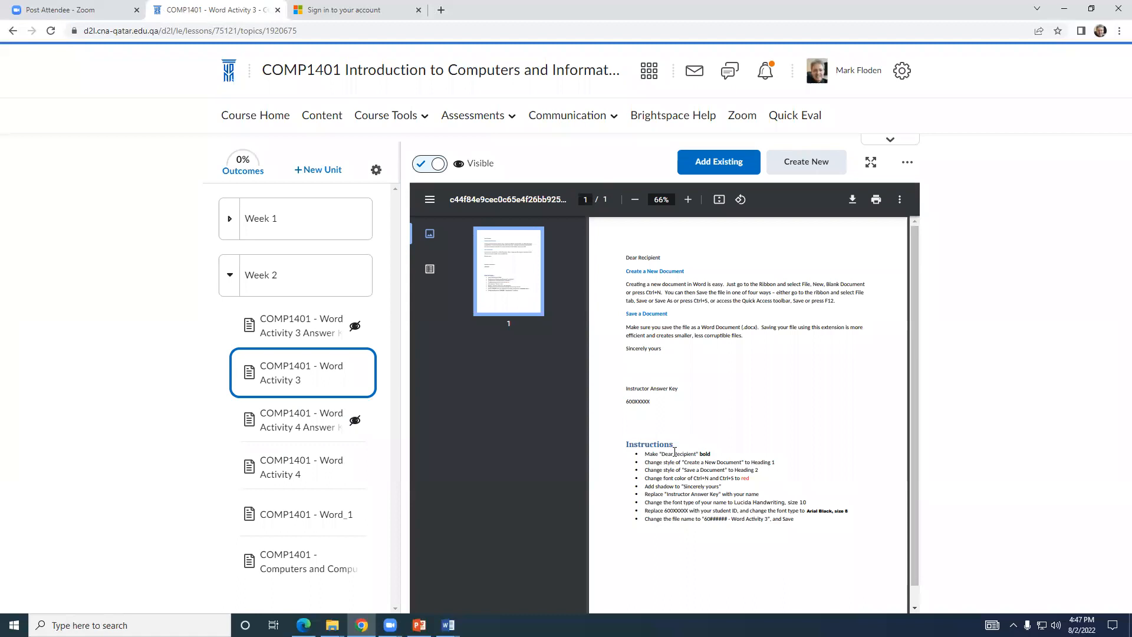
left_click(12, 30)
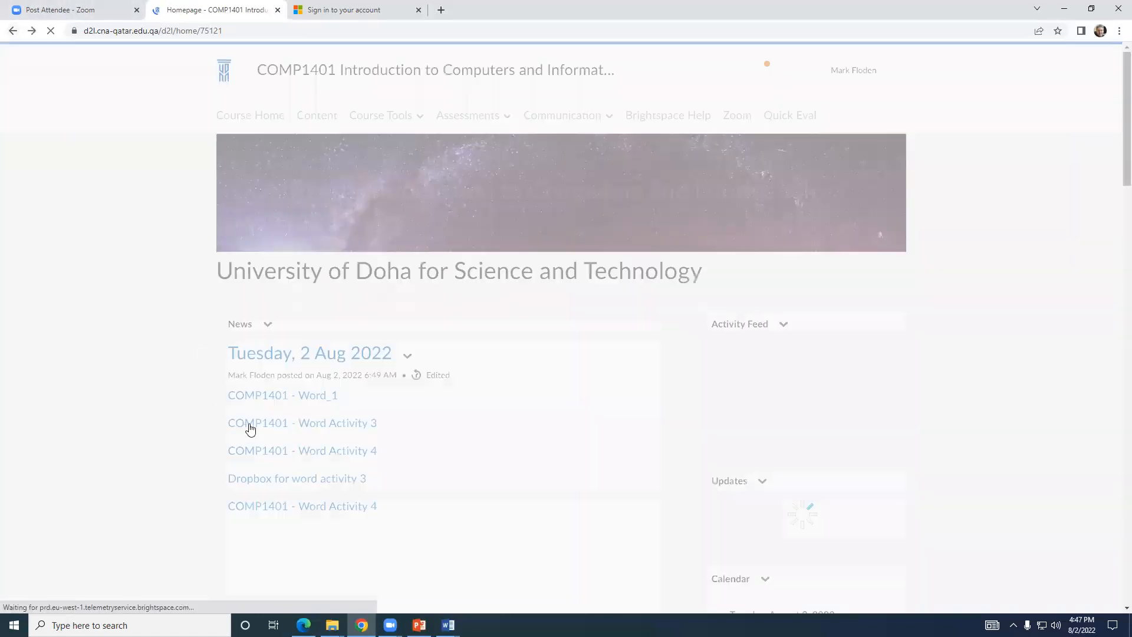
left_click(289, 454)
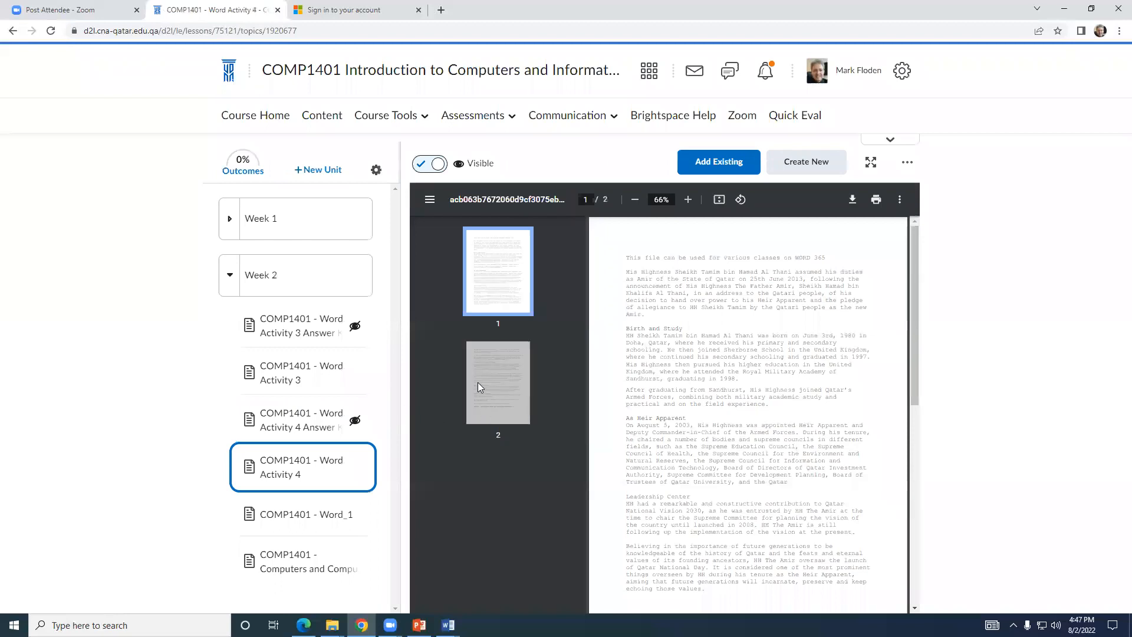
left_click(486, 386)
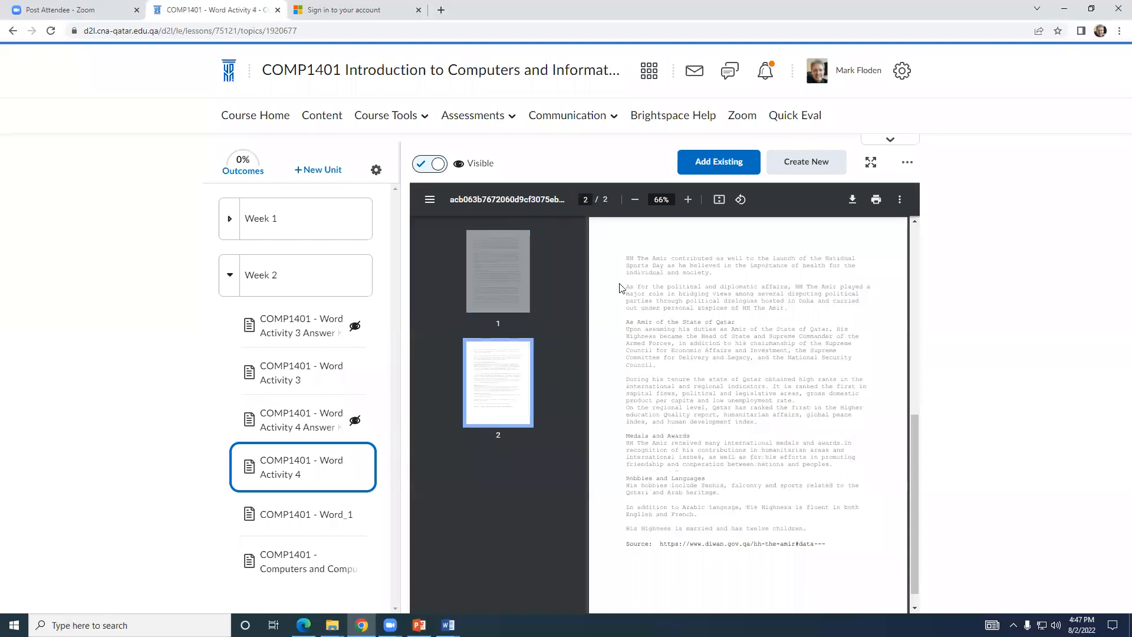
Step: Make the COMP1401 - Word Activity 4 Answer Key visible to students and download the file
left_click(323, 431)
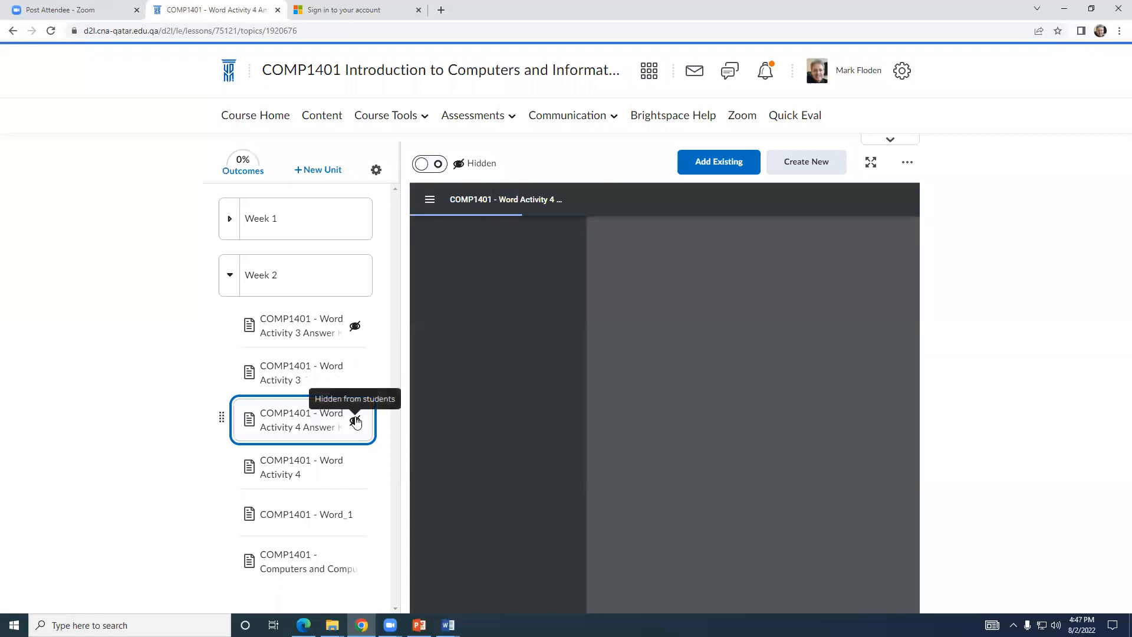
left_click(421, 165)
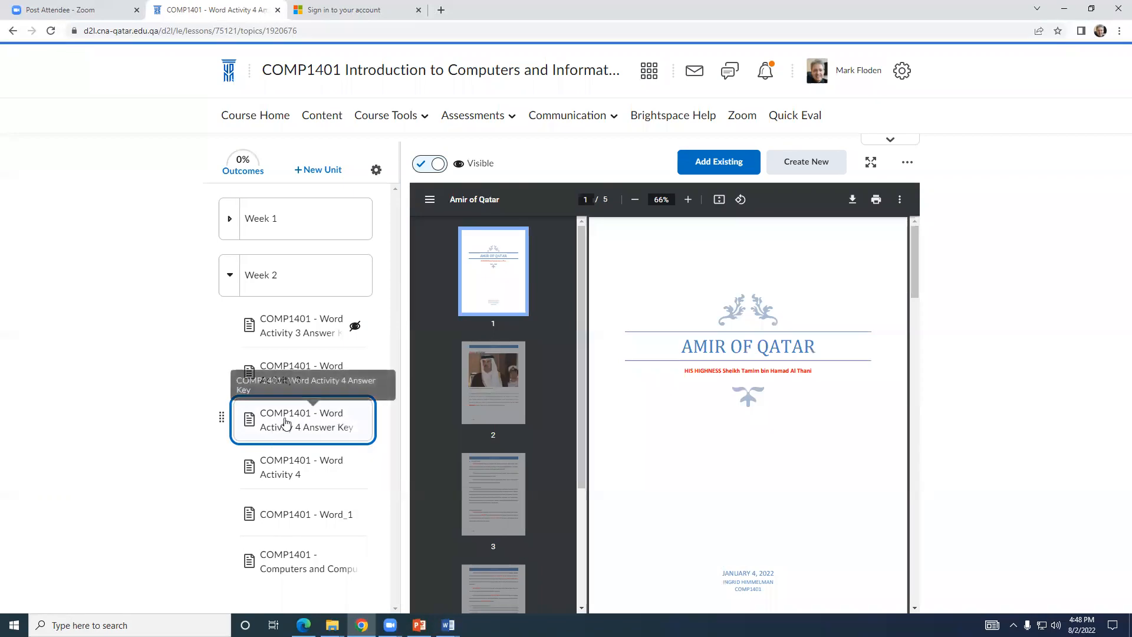
left_click(911, 165)
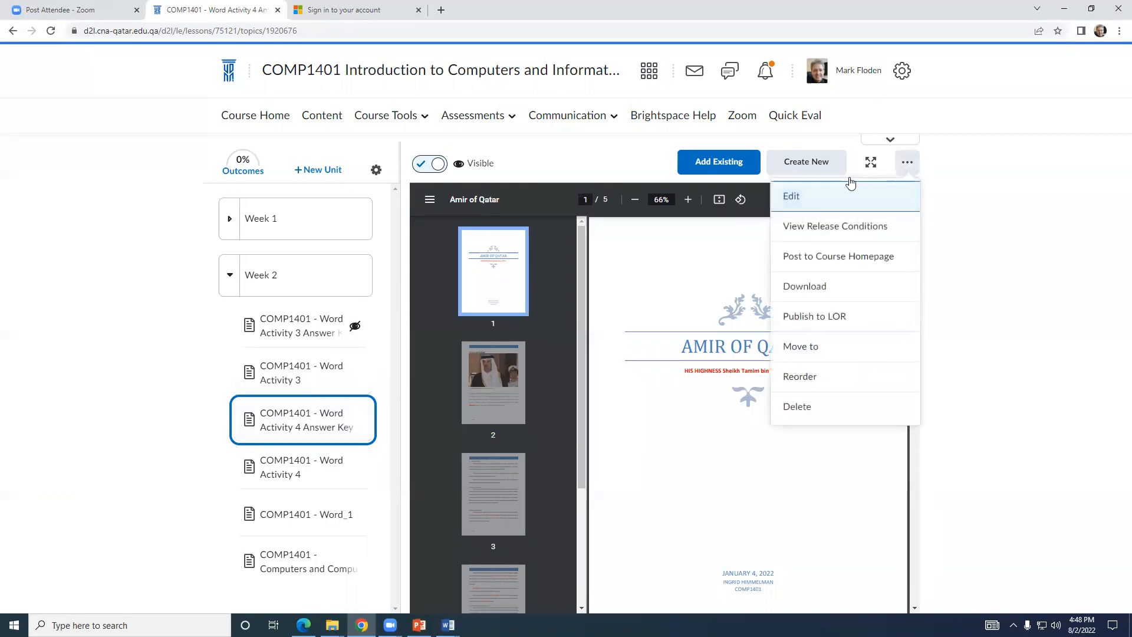
left_click(815, 288)
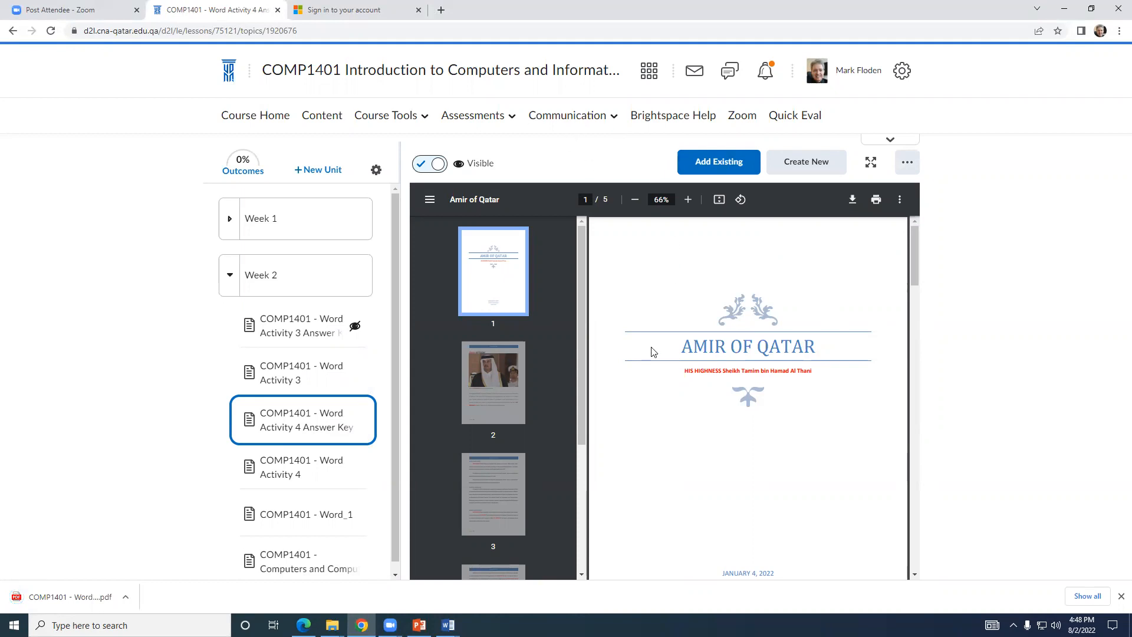
Step: View the second and third pages of the COMP1401 - Word Activity 4 Answer Key
left_click(497, 385)
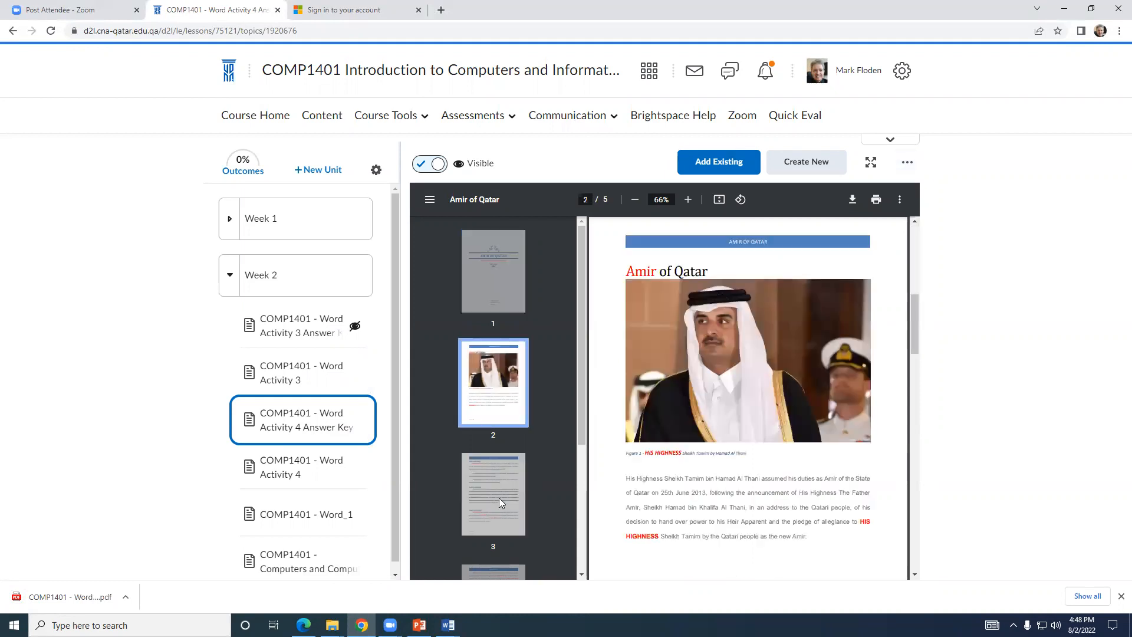
left_click(506, 482)
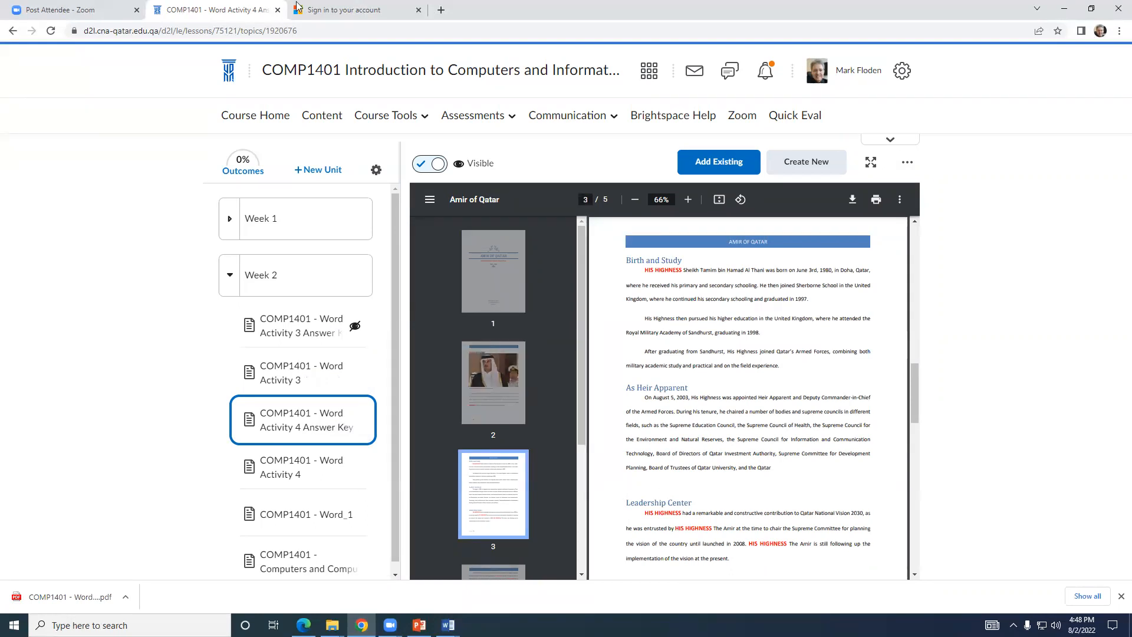
Step: Edit the course homepage's "Tuesday, 2 Aug 2022" news item, adding the line "view of activity 4" below the last COMP1401 - Word Activity 4 link
left_click(270, 120)
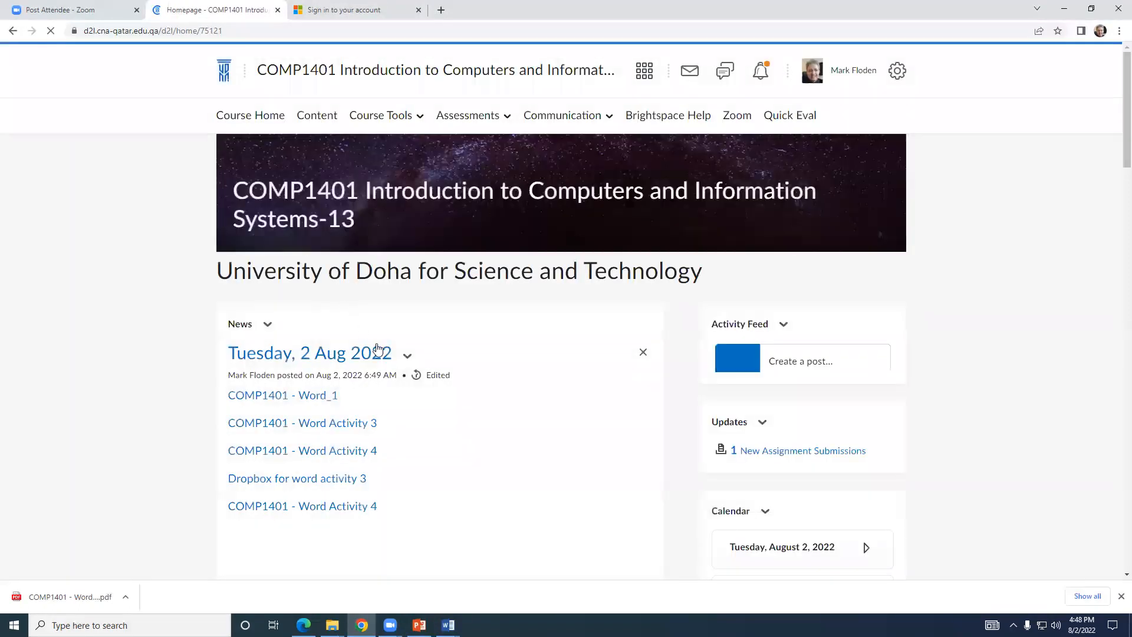
left_click(408, 355)
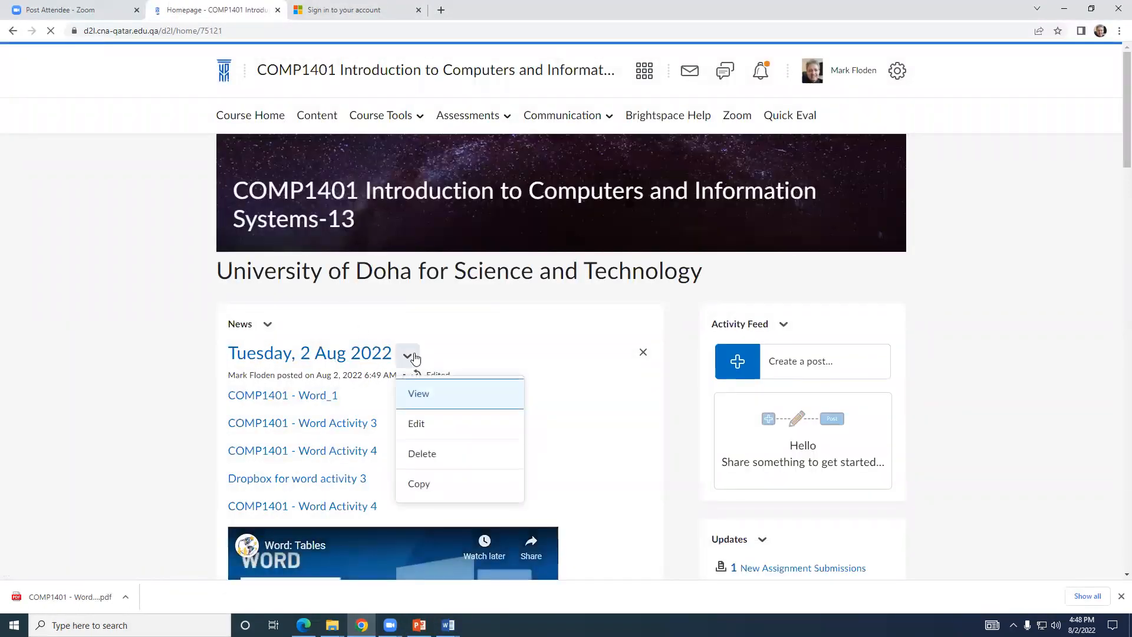
left_click(415, 424)
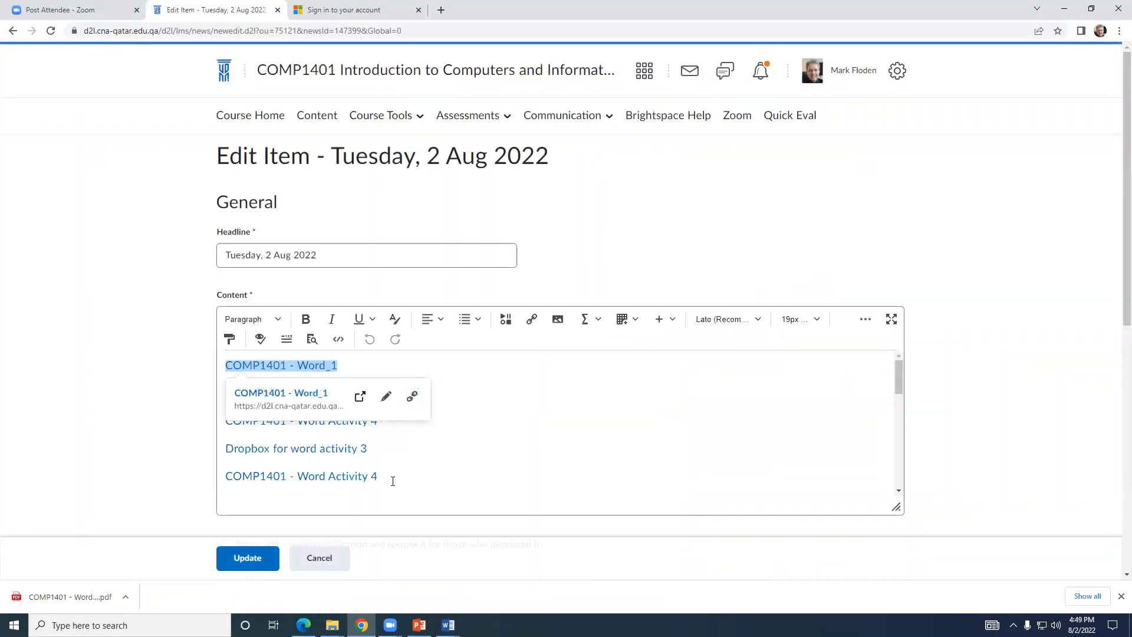
left_click(391, 476)
key("Return")
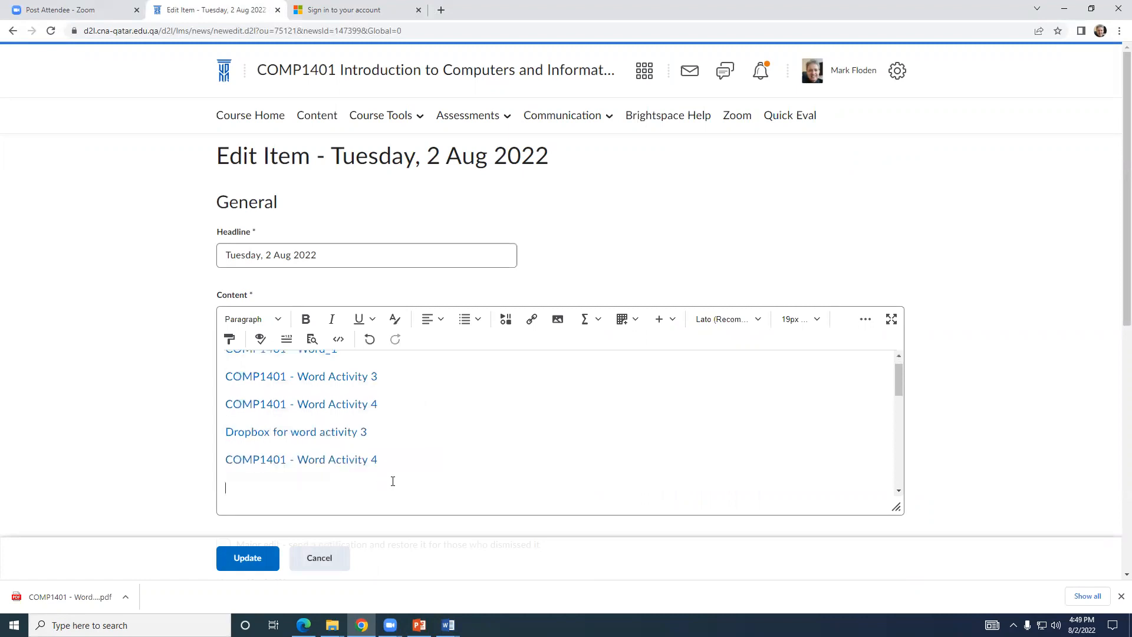
type("view of activity 4")
Step: Insert a quicklink to Week 2's COMP1401 - Word Activity 4 Answer Key after the new text and save the updated news item
left_click(533, 321)
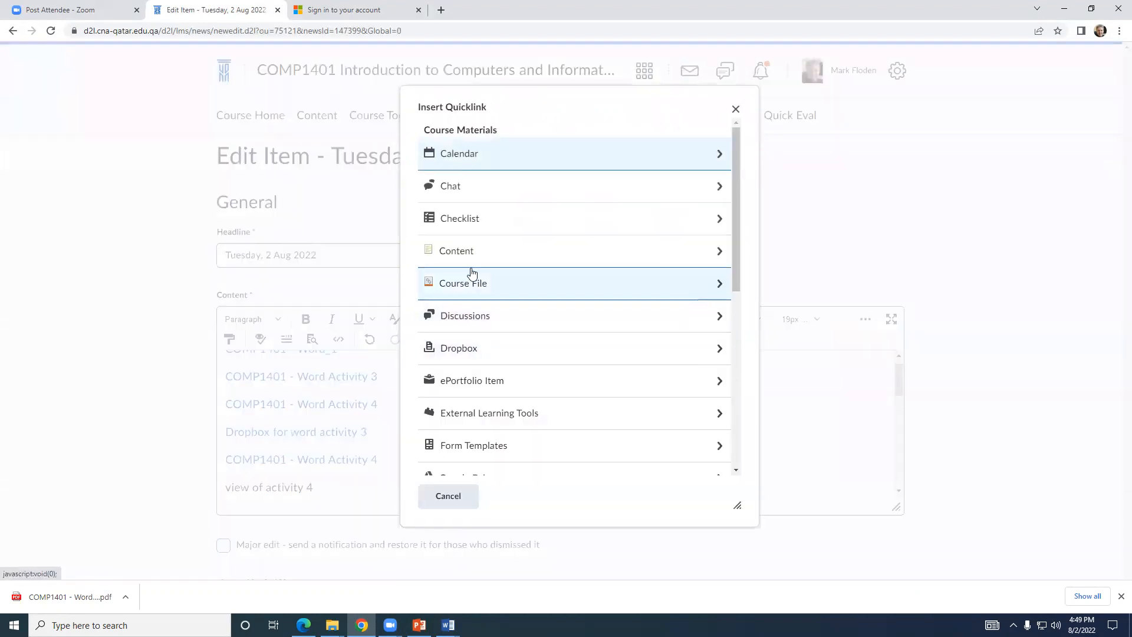
left_click(461, 252)
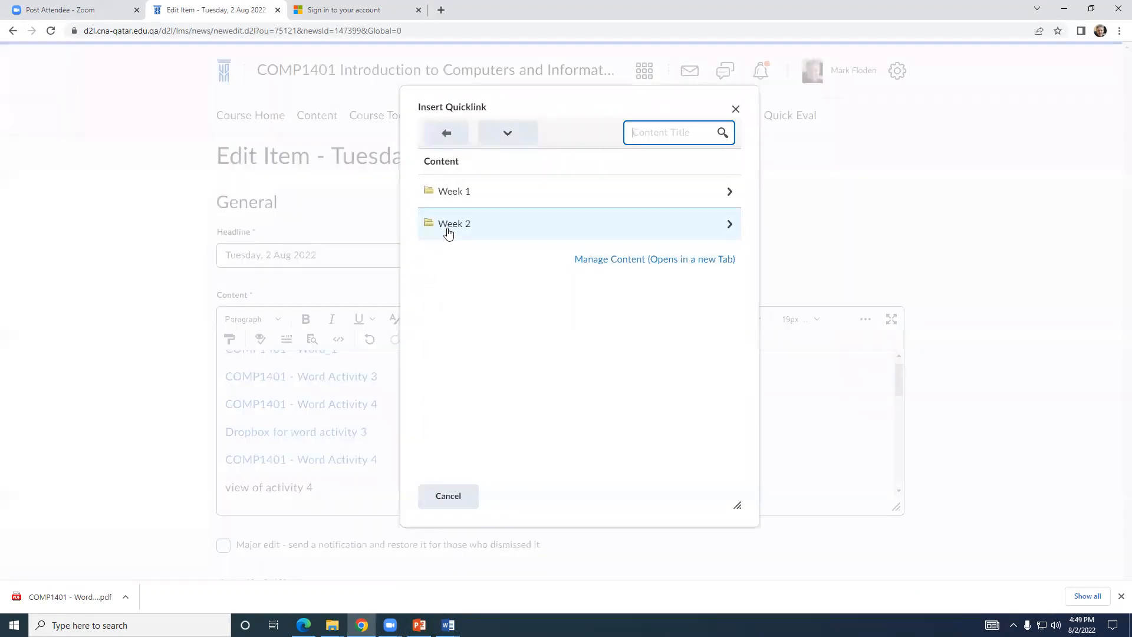
left_click(448, 233)
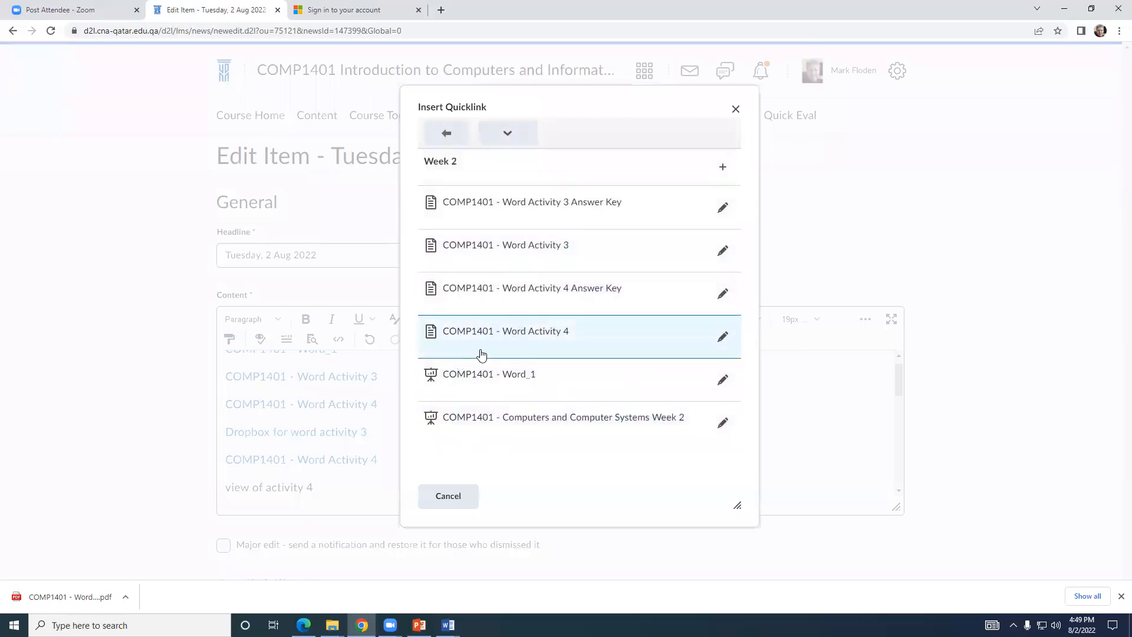
left_click(495, 298)
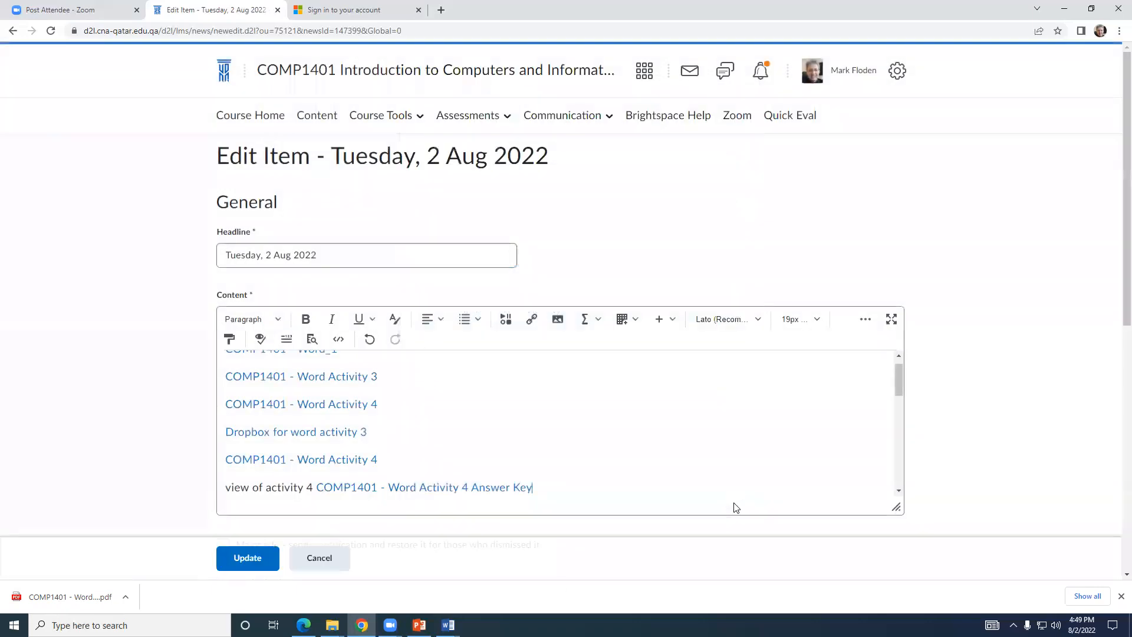
left_click(252, 558)
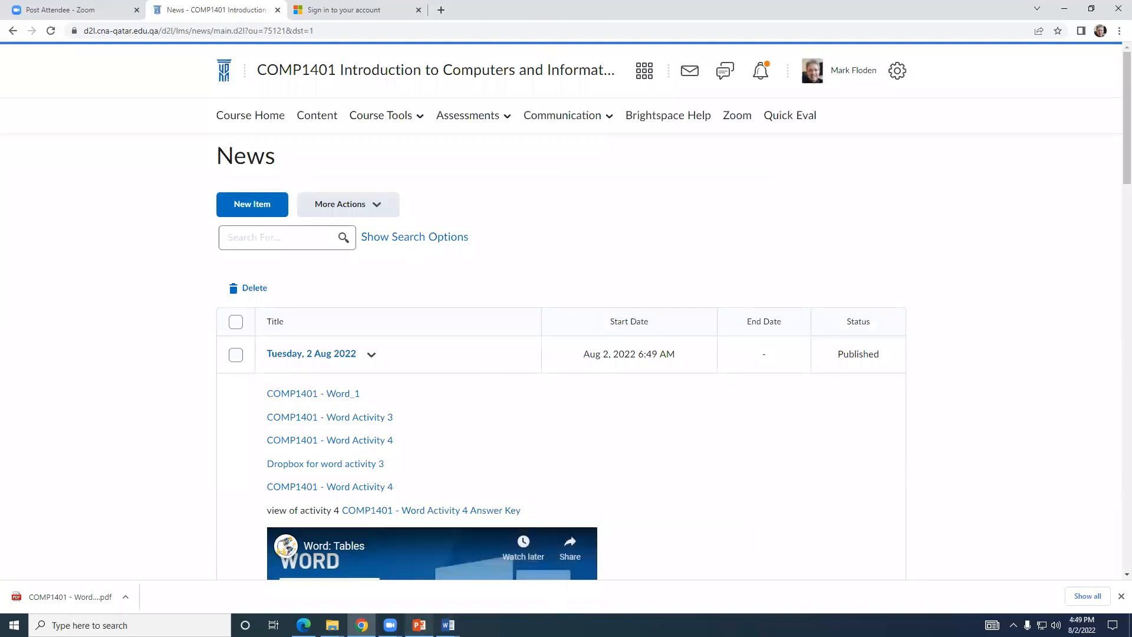
Step: Switch to PowerPoint, resume the slide show at the Printing slide and advance to Print Preview
left_click(420, 624)
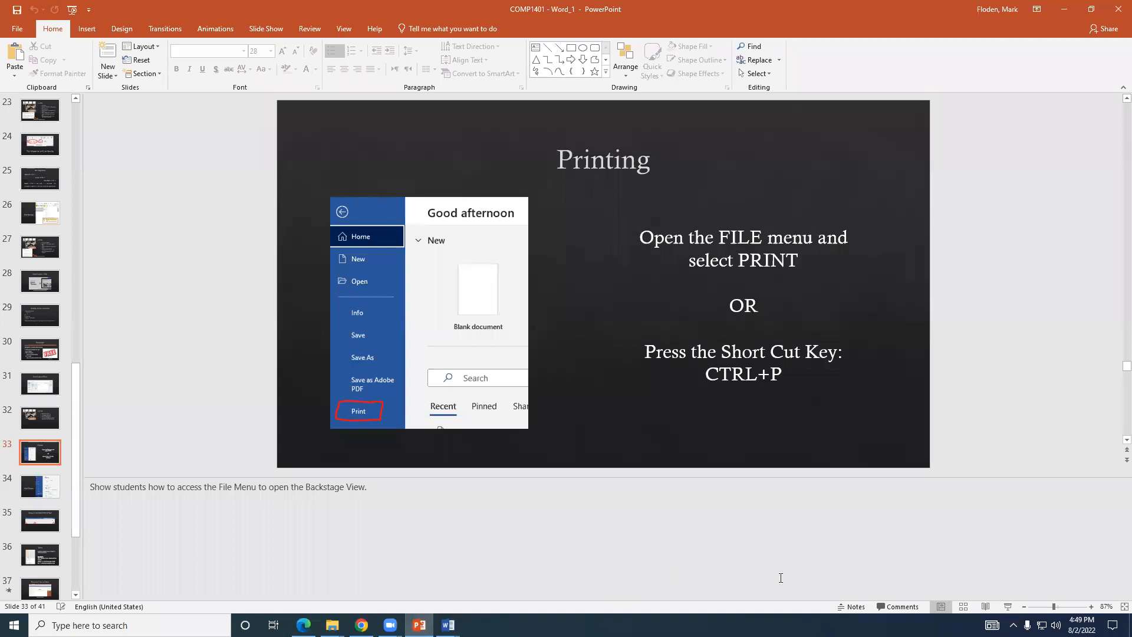
left_click(1008, 606)
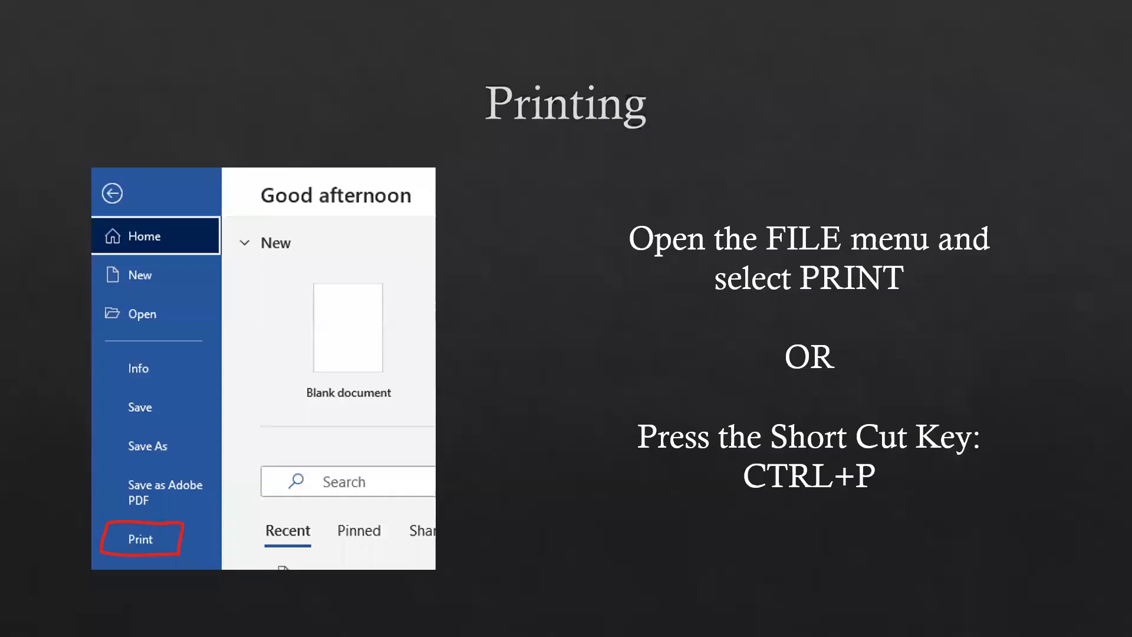
key("Right")
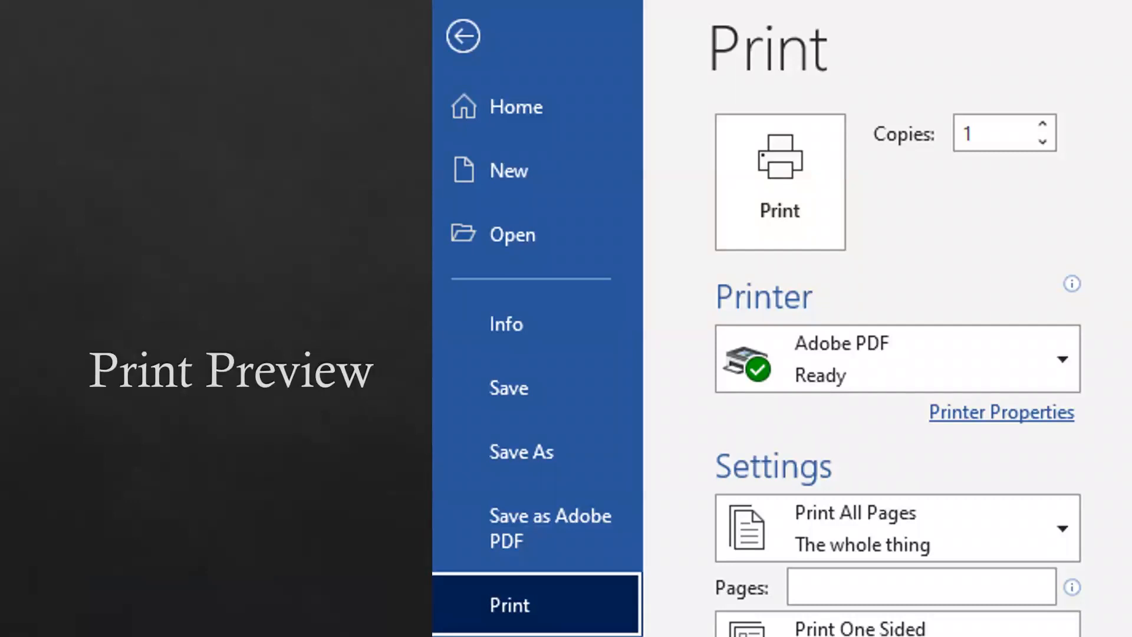